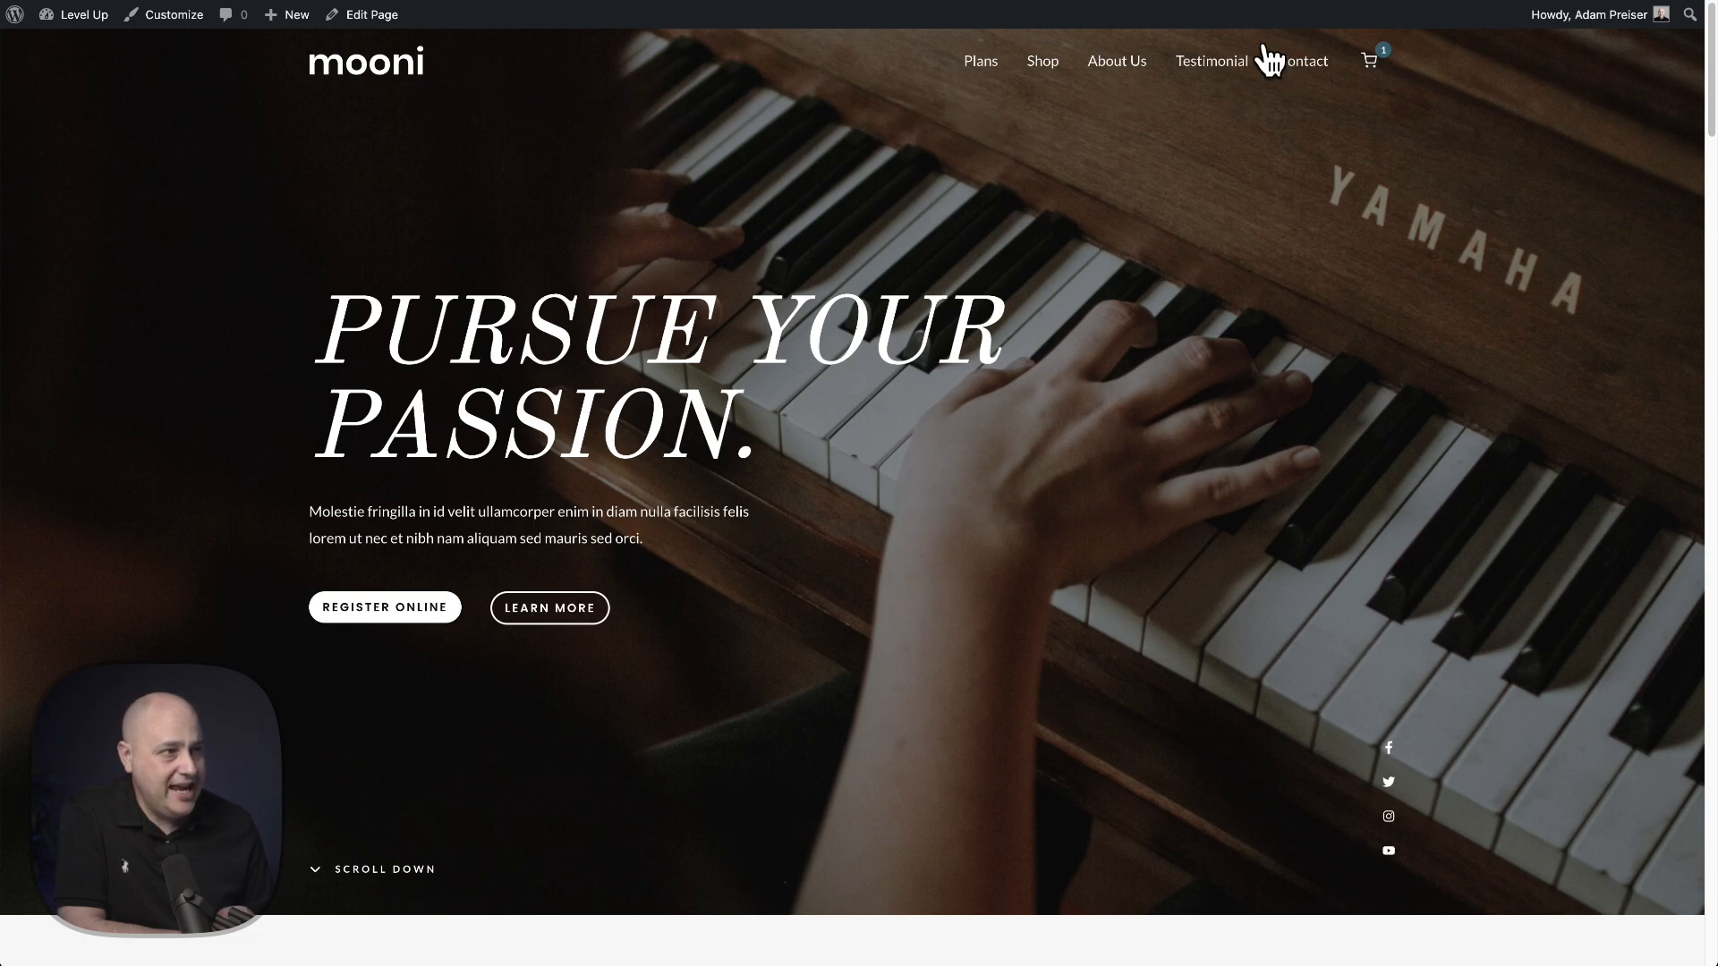
- Open the slide-out cart from the live site's header, then close it
{"action": "left_click", "coordinate": [1372, 79]}
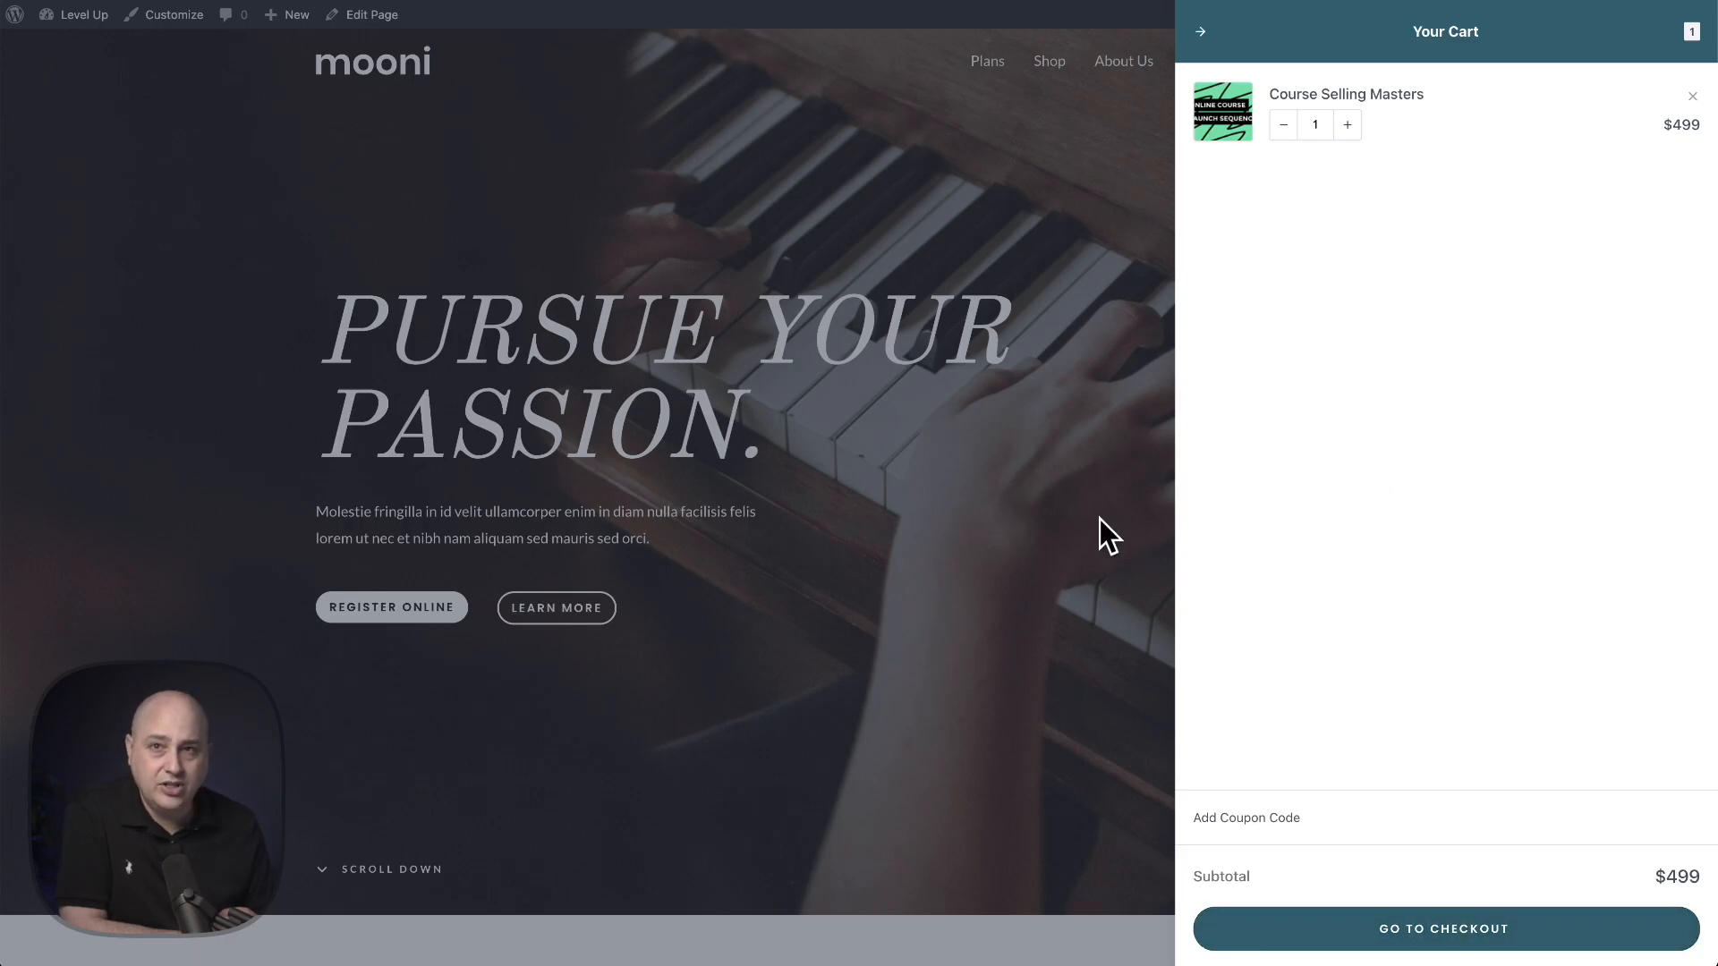
{"action": "left_click", "coordinate": [969, 347]}
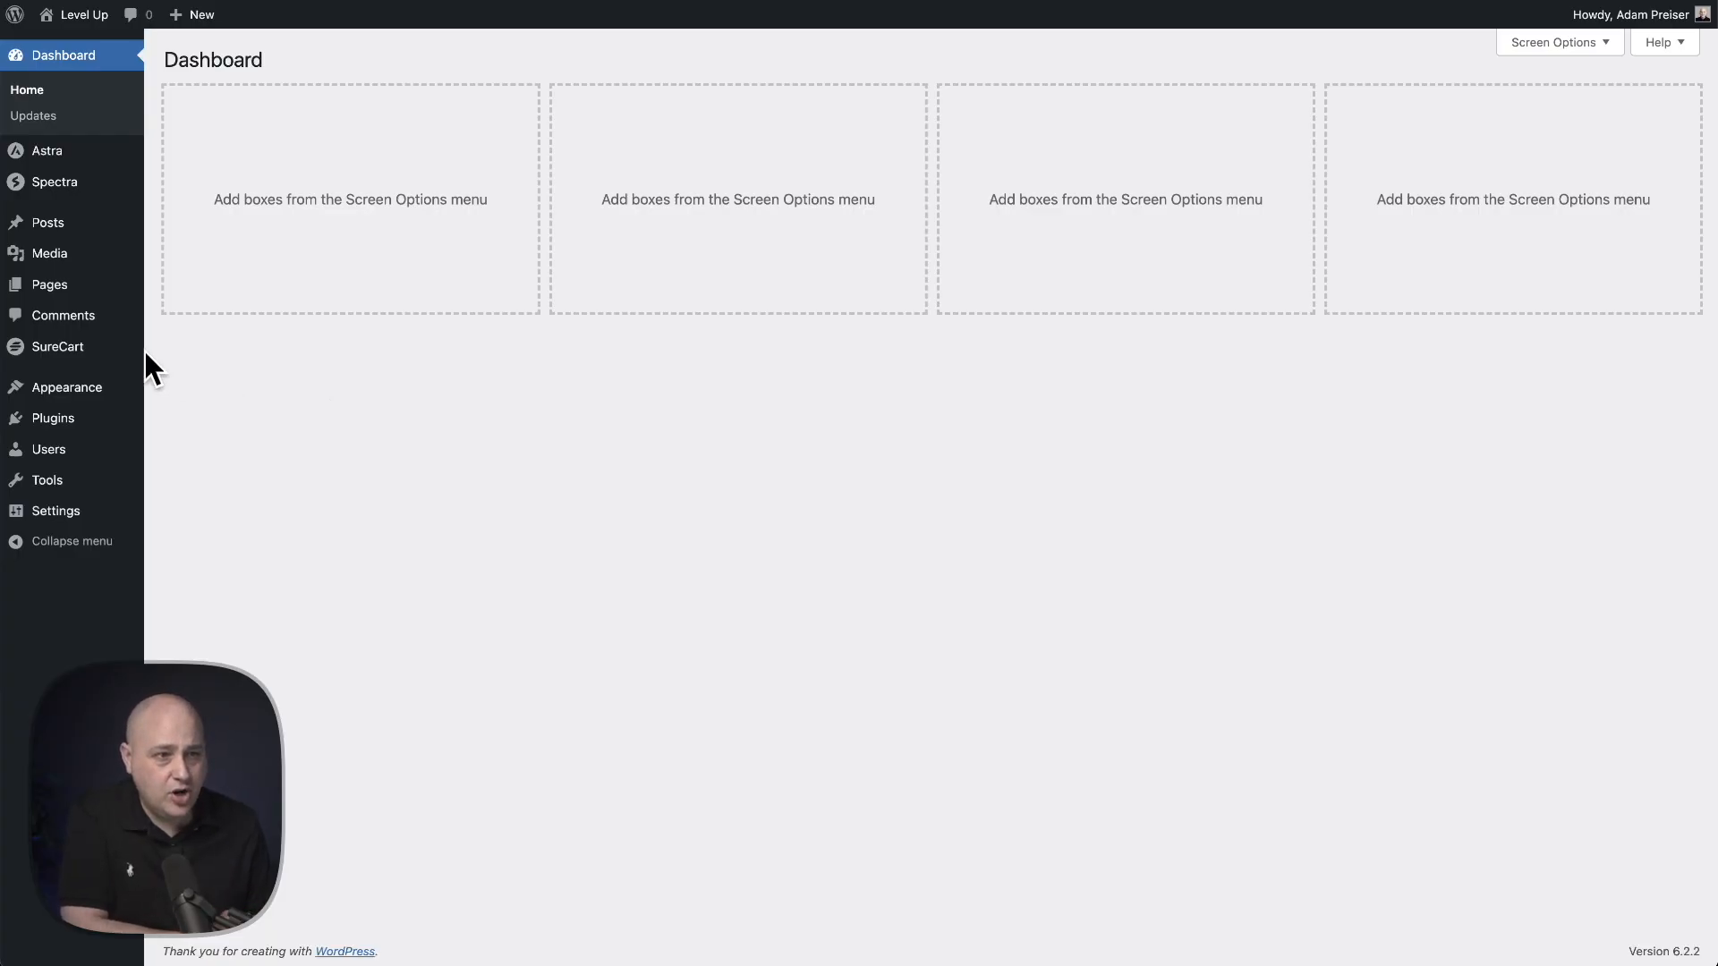
- Open the SureCart settings in the dashboard and scroll to the Cart settings section
{"action": "mouse_move", "coordinate": [94, 356]}
{"action": "left_click", "coordinate": [209, 626]}
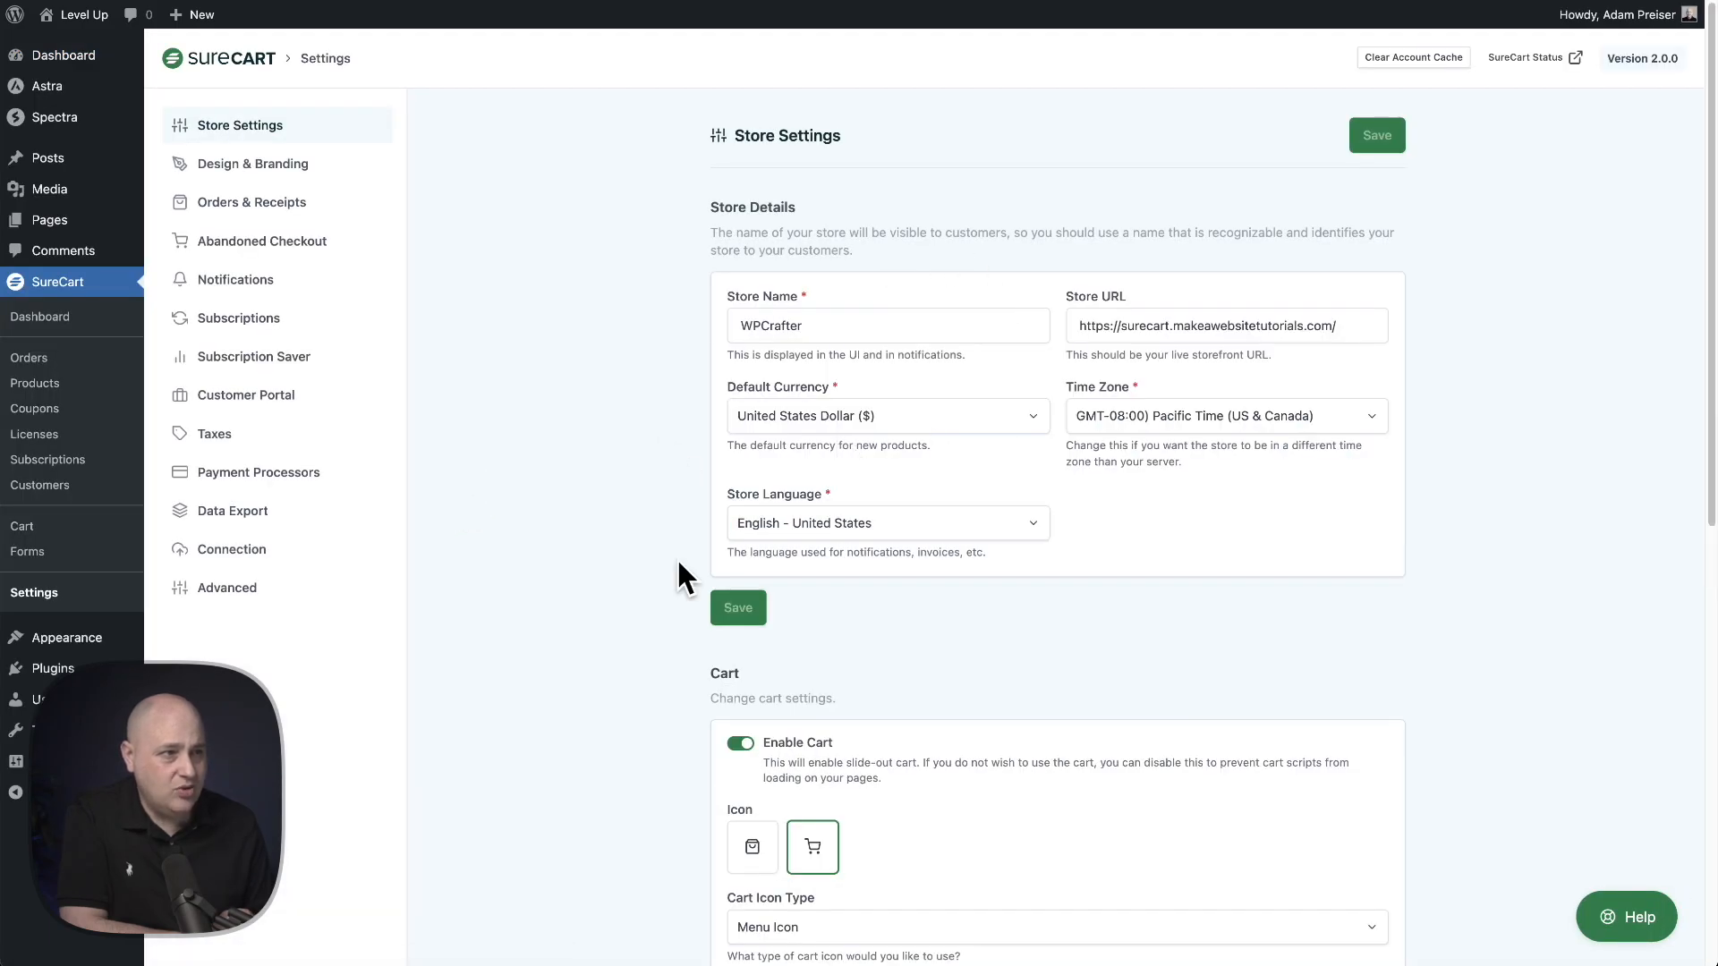
{"action": "scroll", "coordinate": [958, 497], "scroll_direction": "down", "scroll_amount": 5}
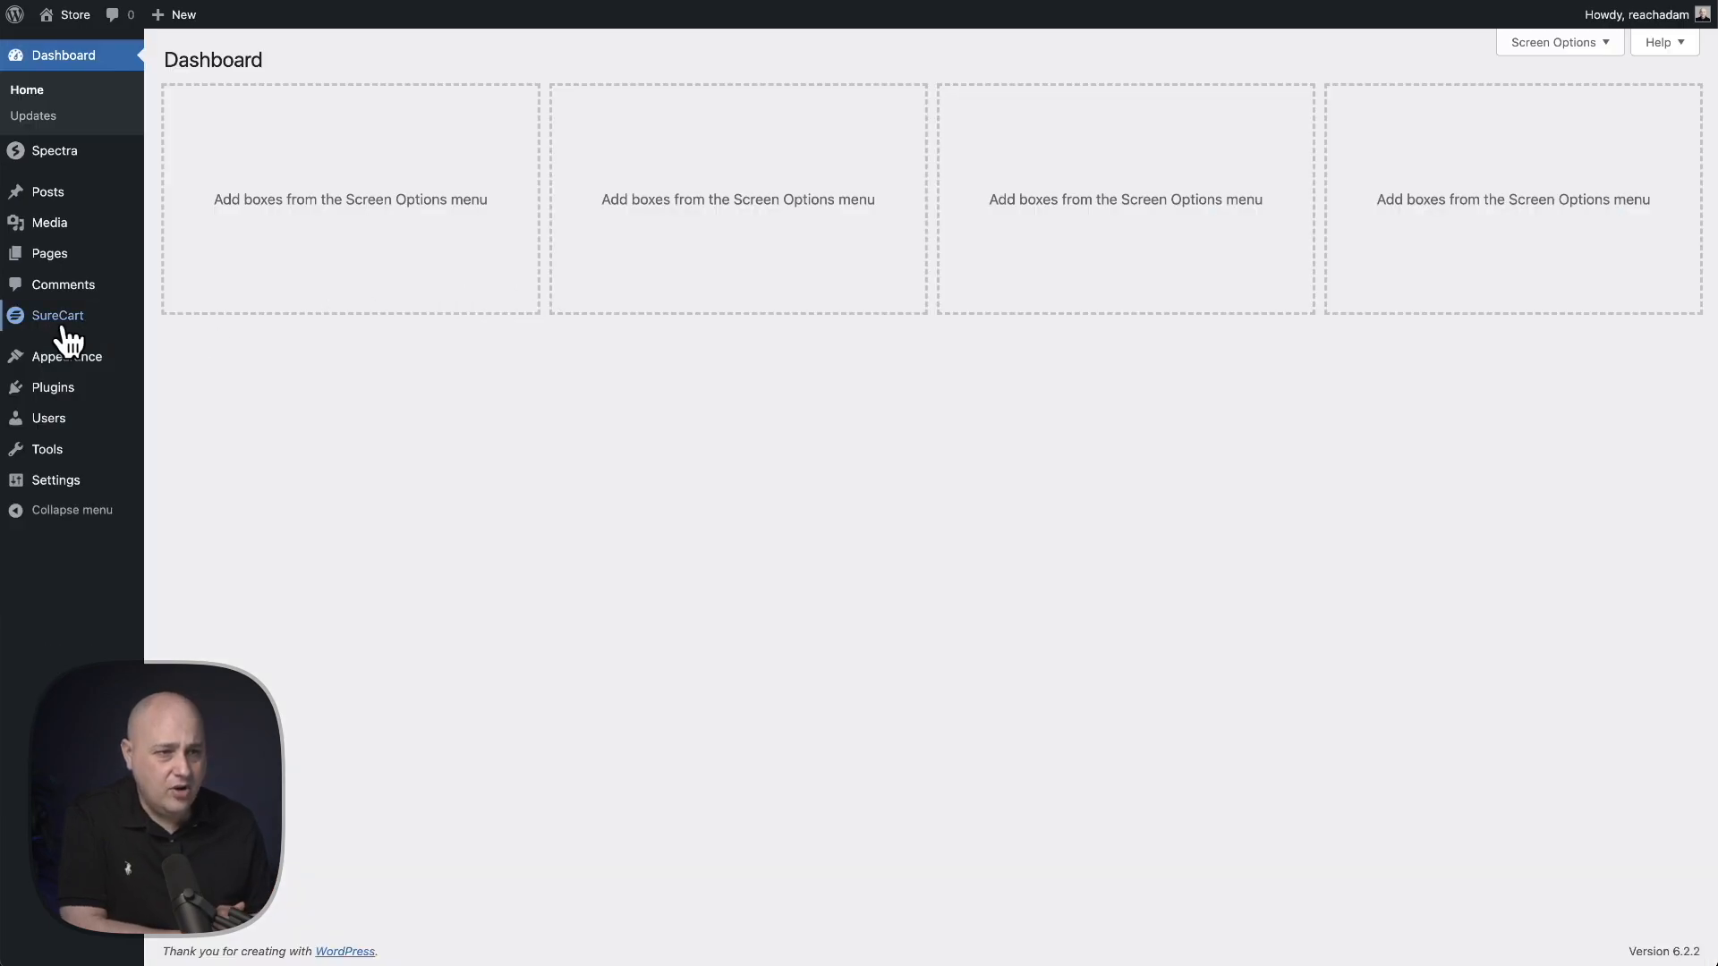
- On the second site, open the SureCart settings and scroll to the Cart section
{"action": "mouse_move", "coordinate": [85, 322]}
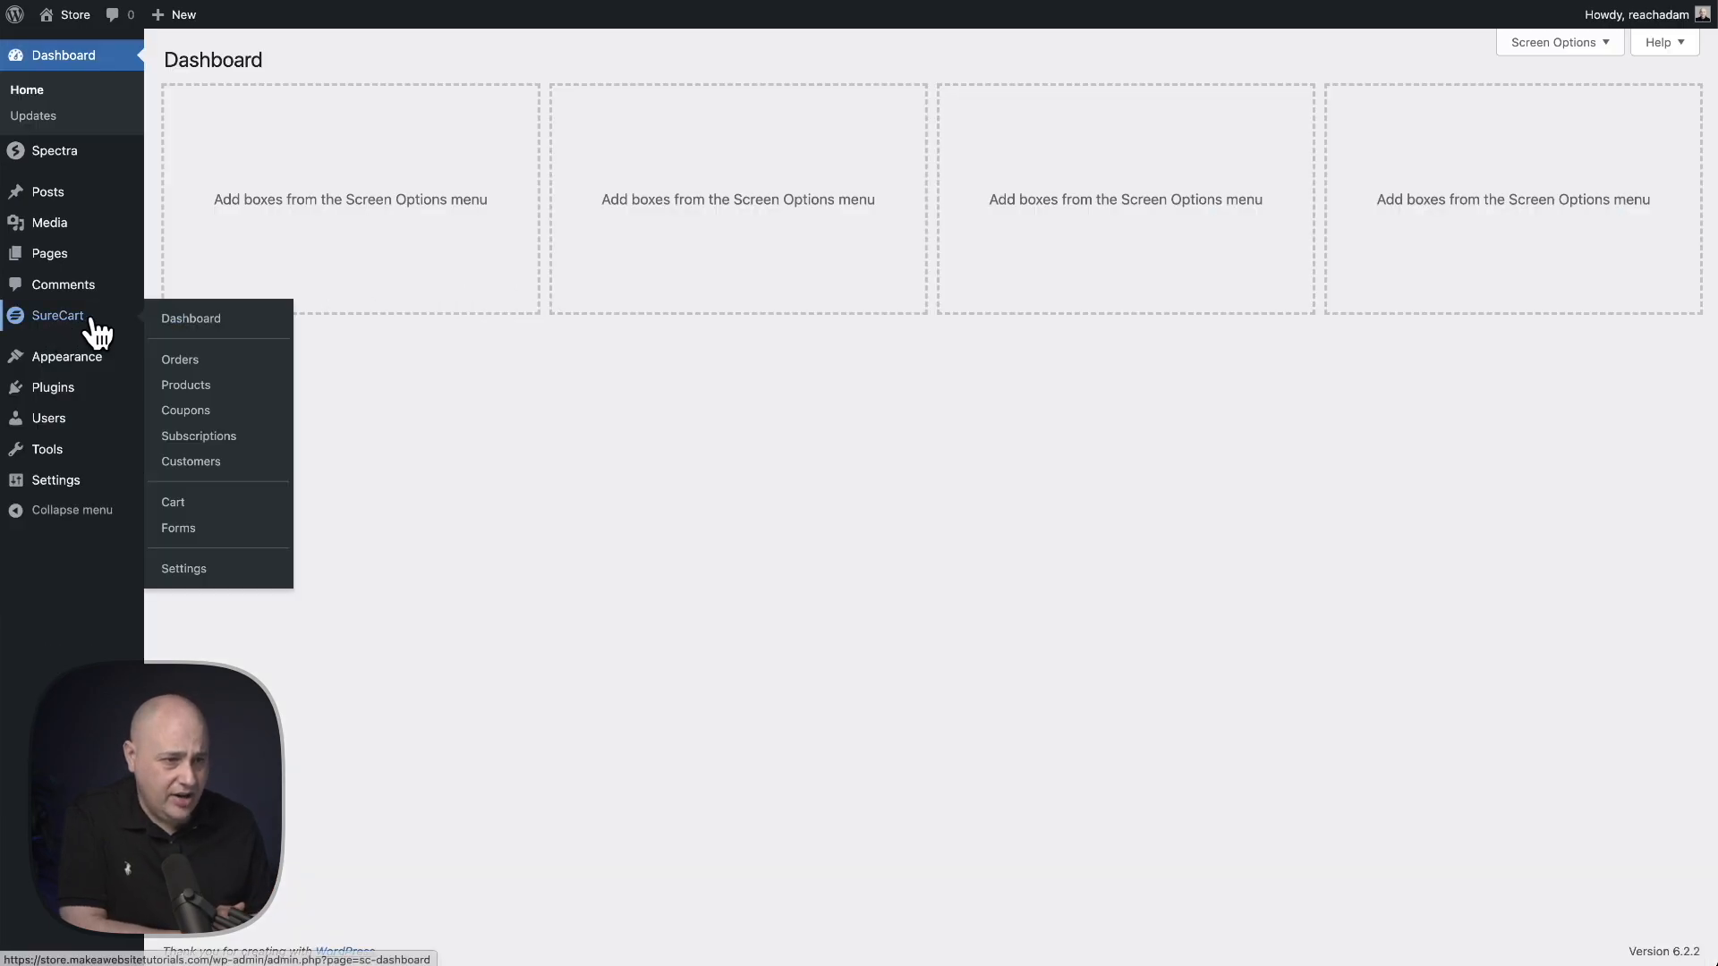
{"action": "left_click", "coordinate": [202, 571]}
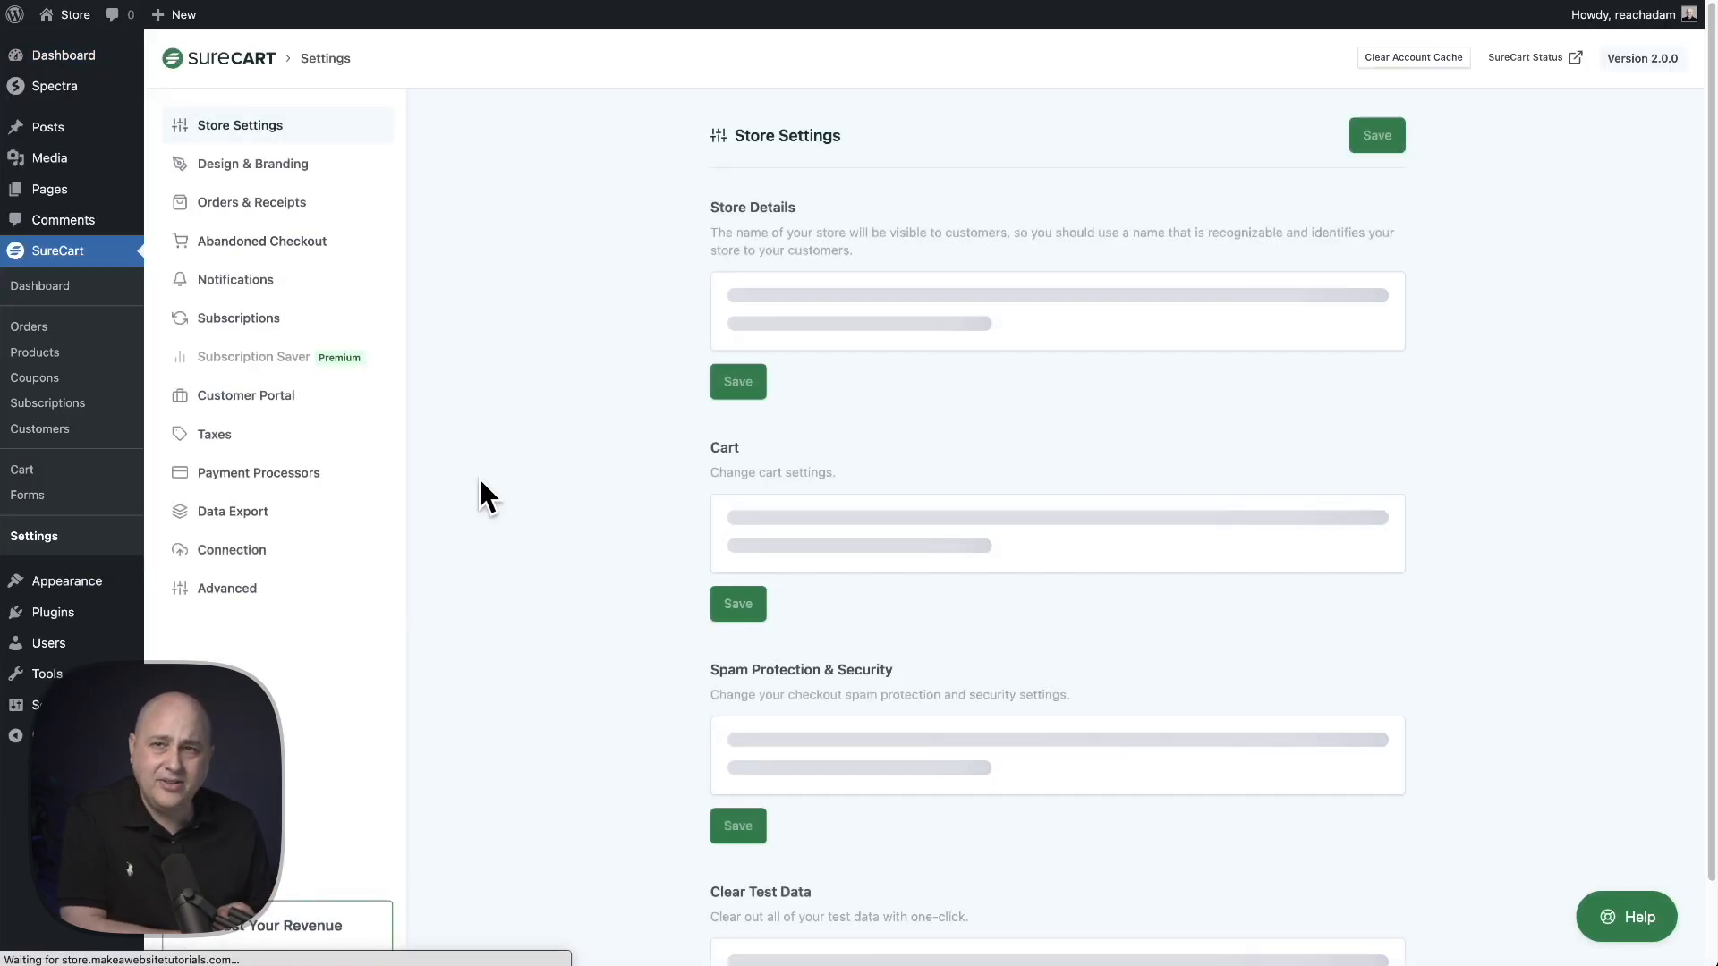
{"action": "scroll", "coordinate": [566, 448], "scroll_direction": "down", "scroll_amount": 5}
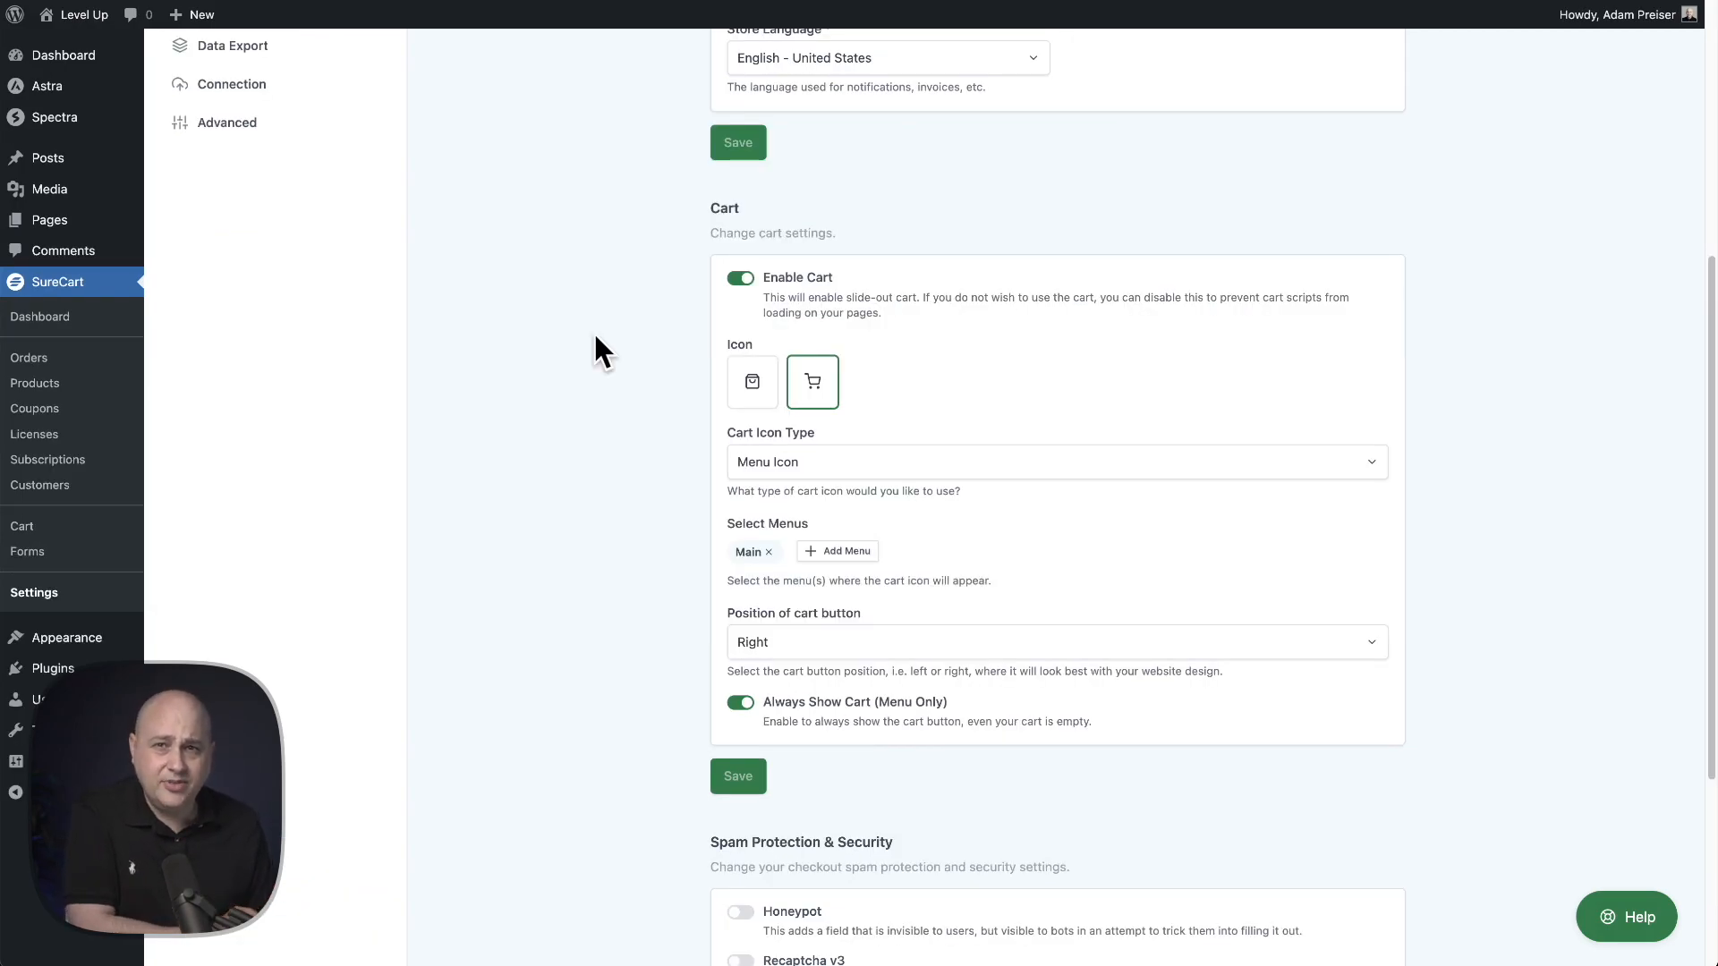
{"action": "scroll", "coordinate": [595, 336], "scroll_direction": "down", "scroll_amount": 1}
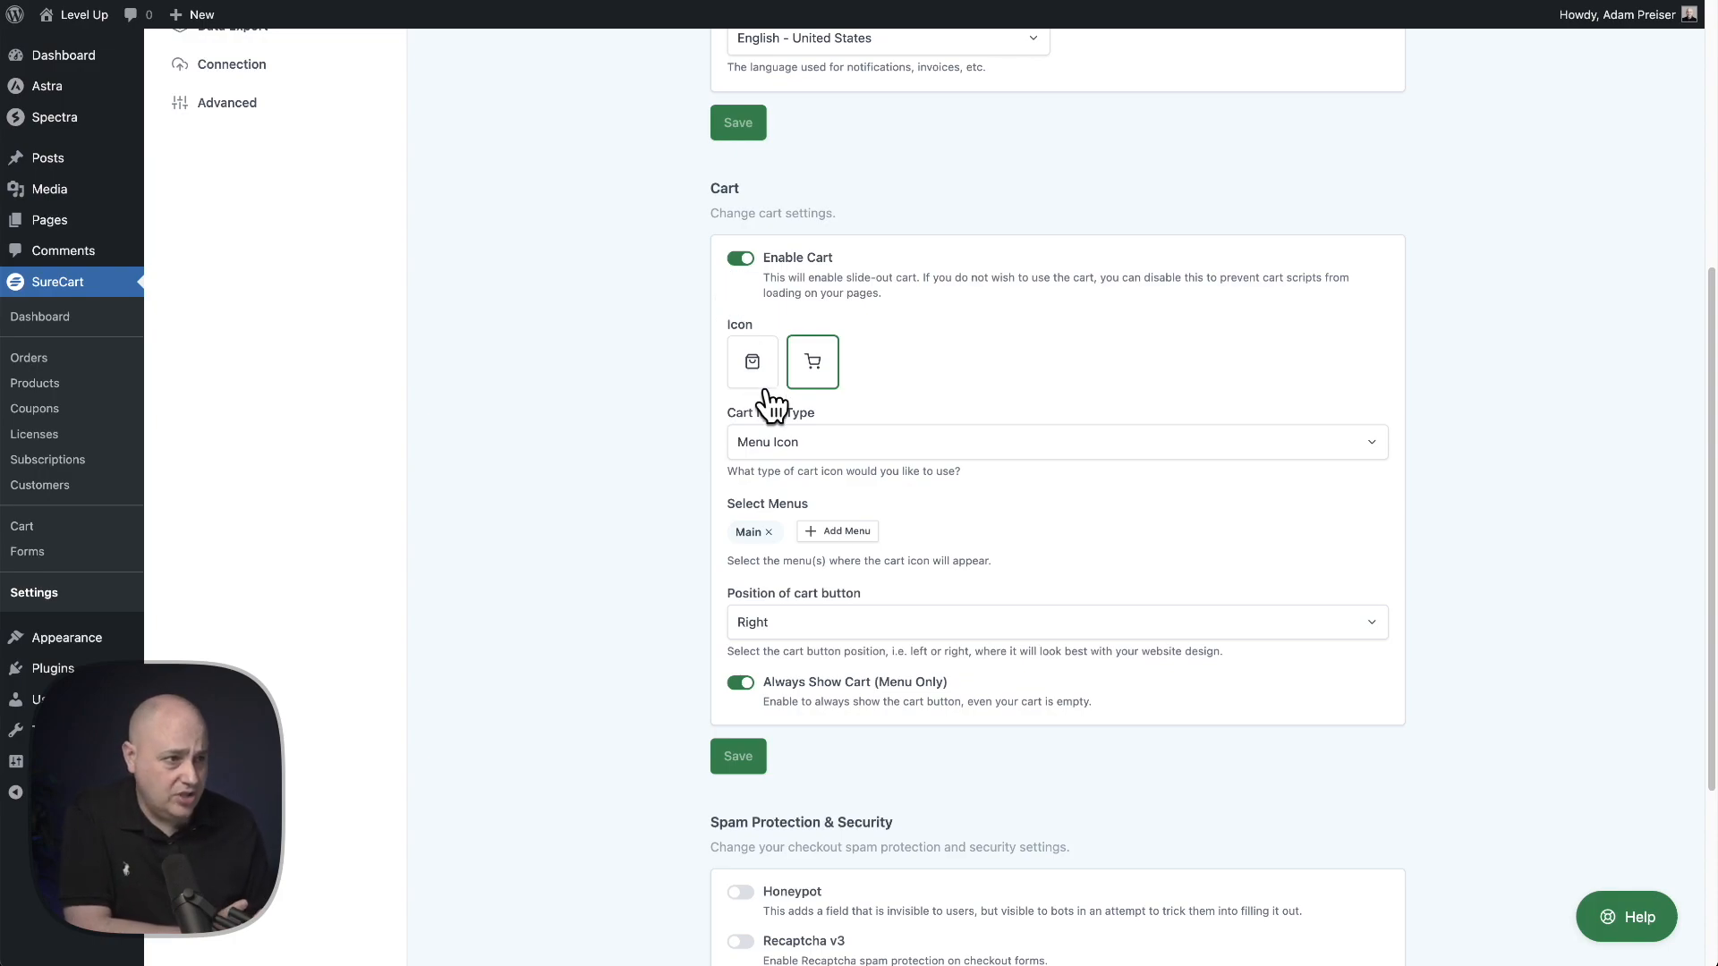
- Review the Cart Icon Type options without changing the selection
{"action": "left_click", "coordinate": [947, 447]}
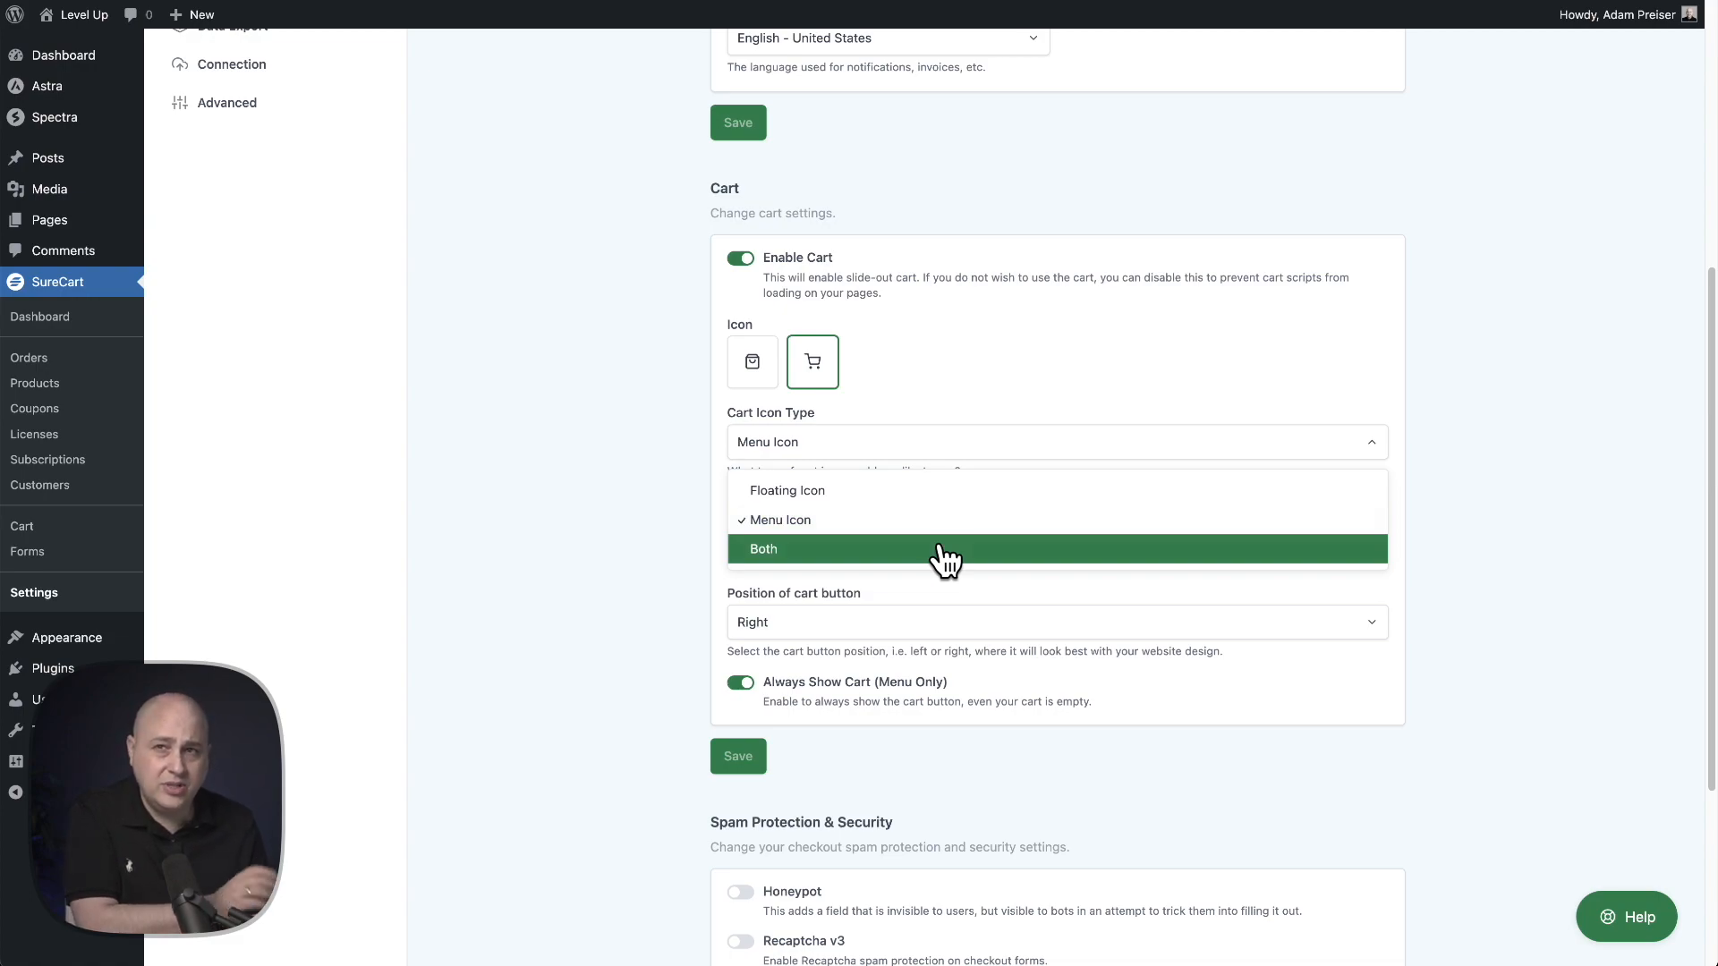
{"action": "left_click", "coordinate": [645, 501]}
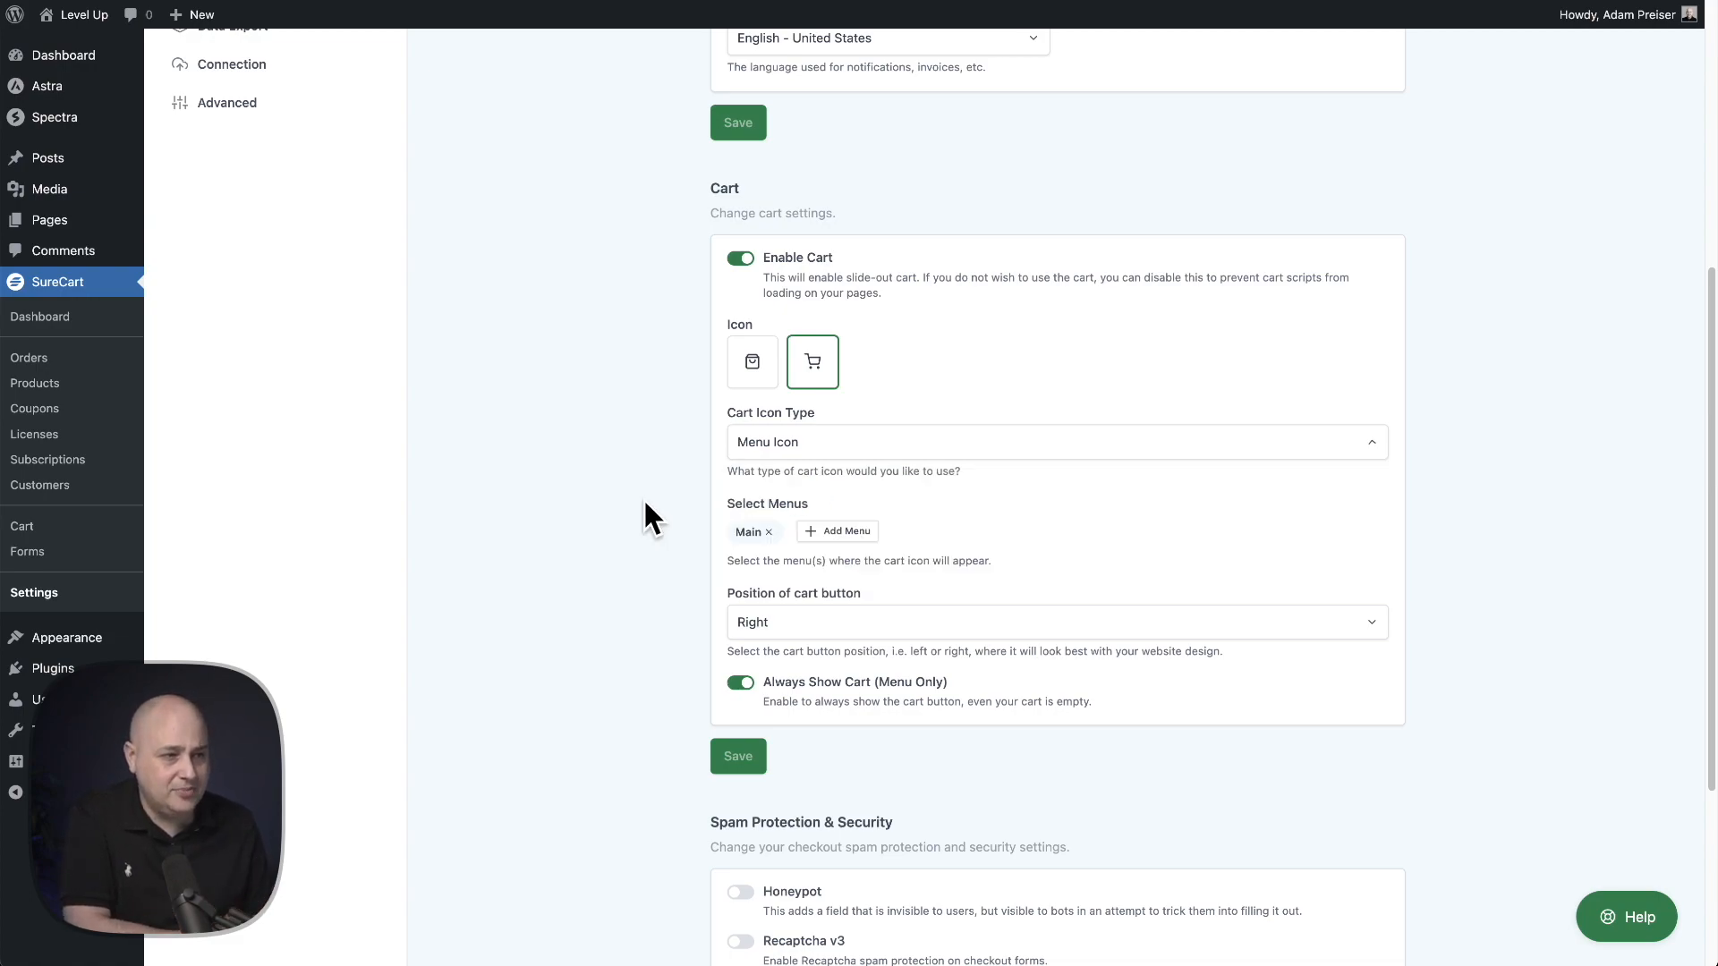
{"action": "left_click", "coordinate": [791, 452]}
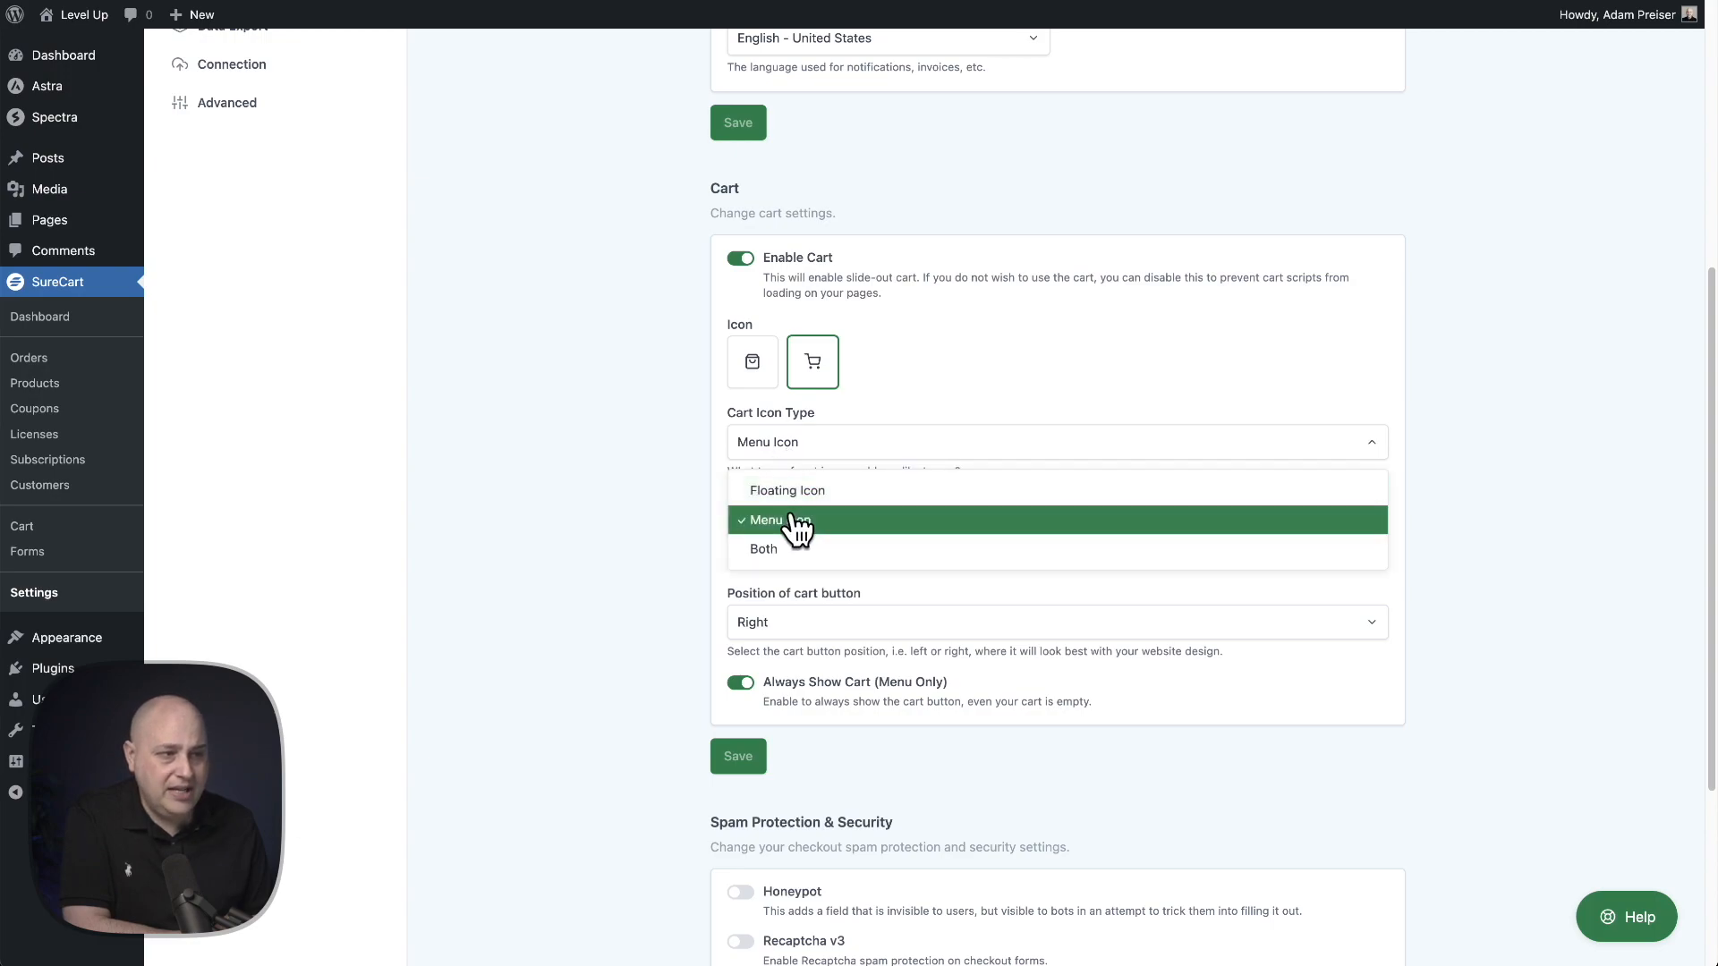
{"action": "left_click", "coordinate": [641, 478]}
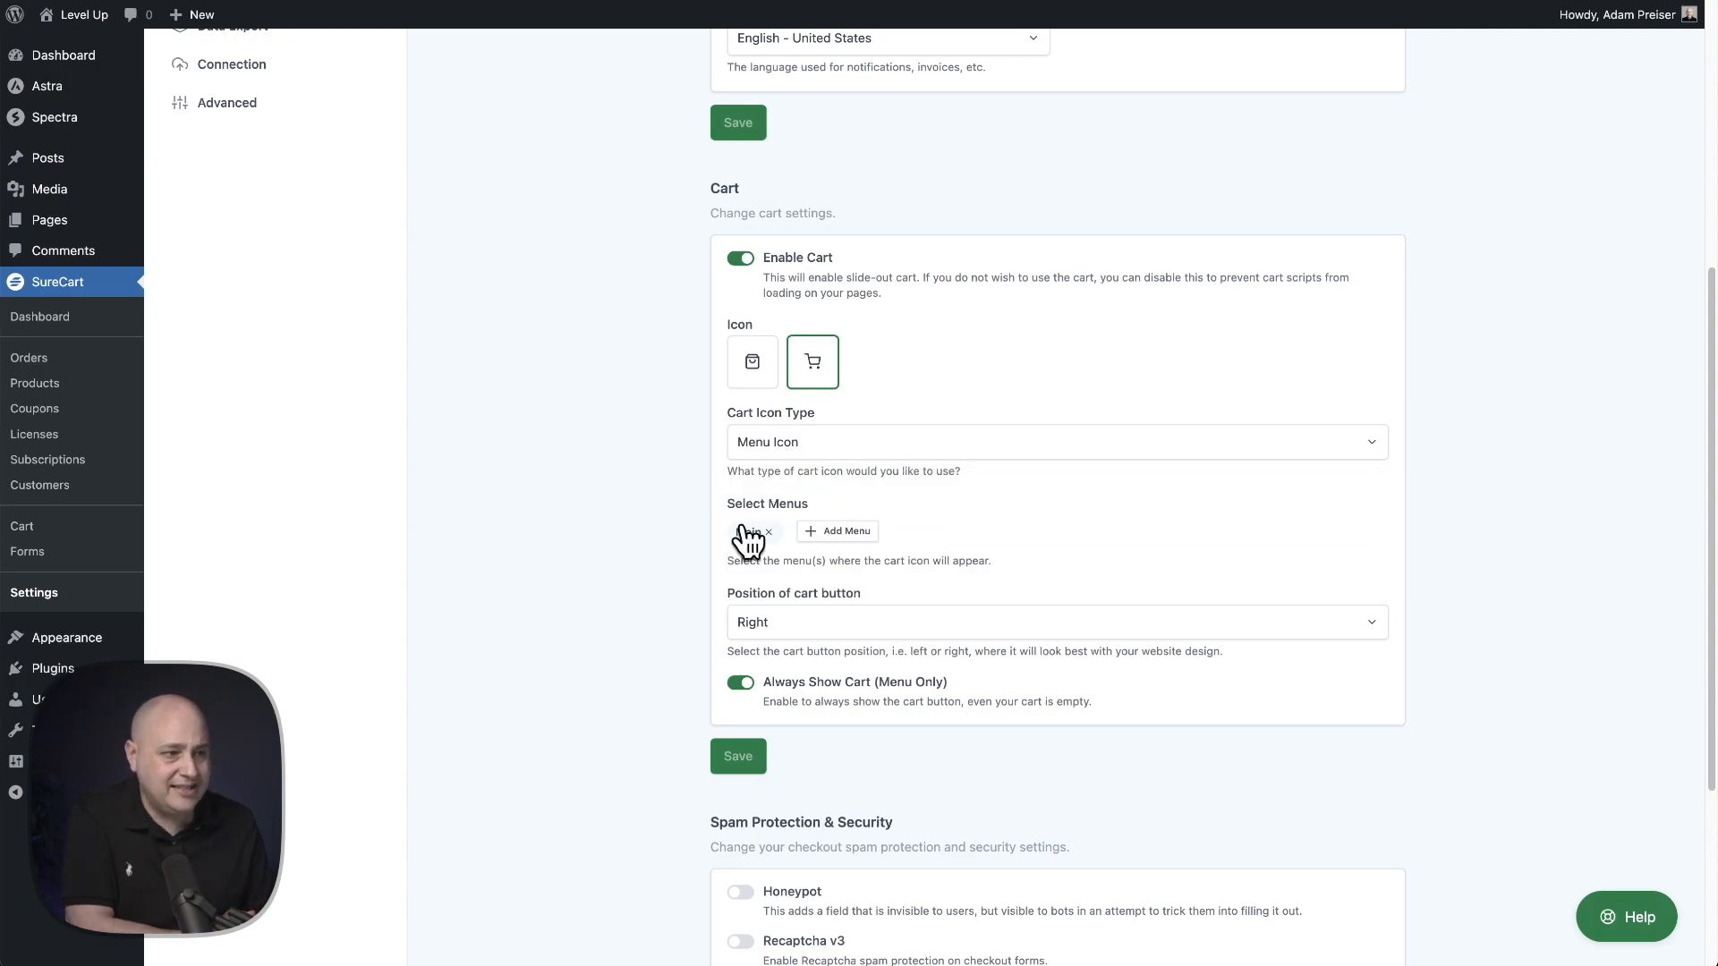
- Review the menus available for the cart icon and the cart button position options without changing them
{"action": "left_click", "coordinate": [840, 533]}
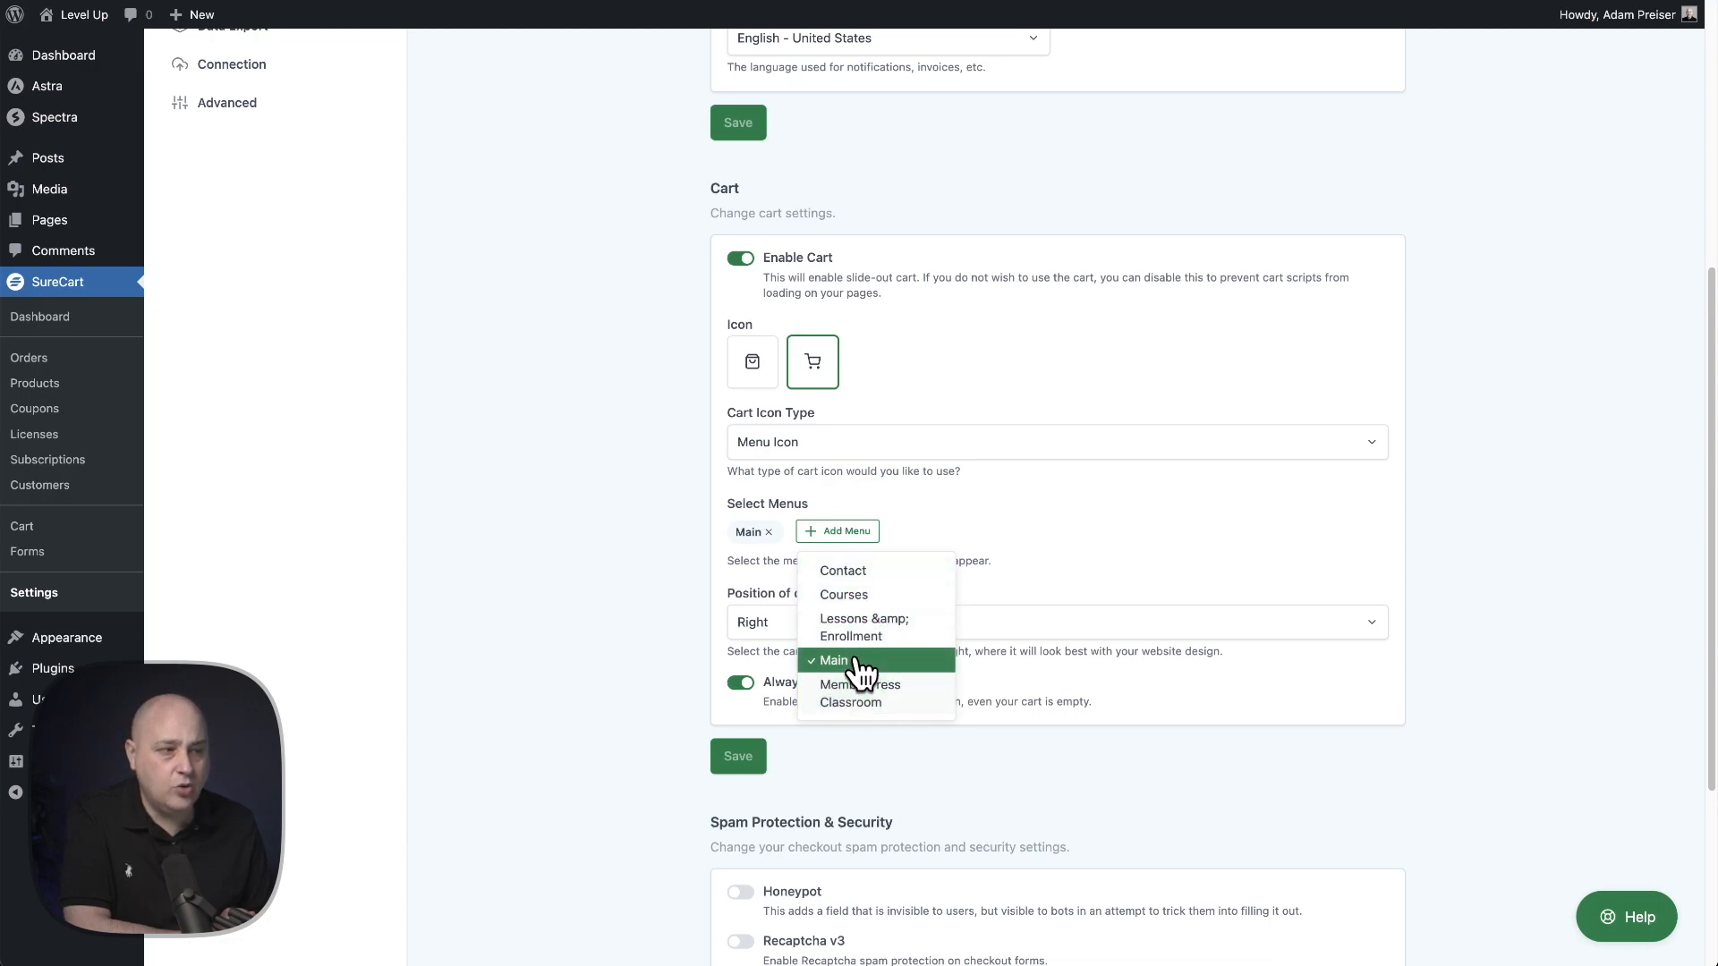
{"action": "left_click", "coordinate": [645, 550]}
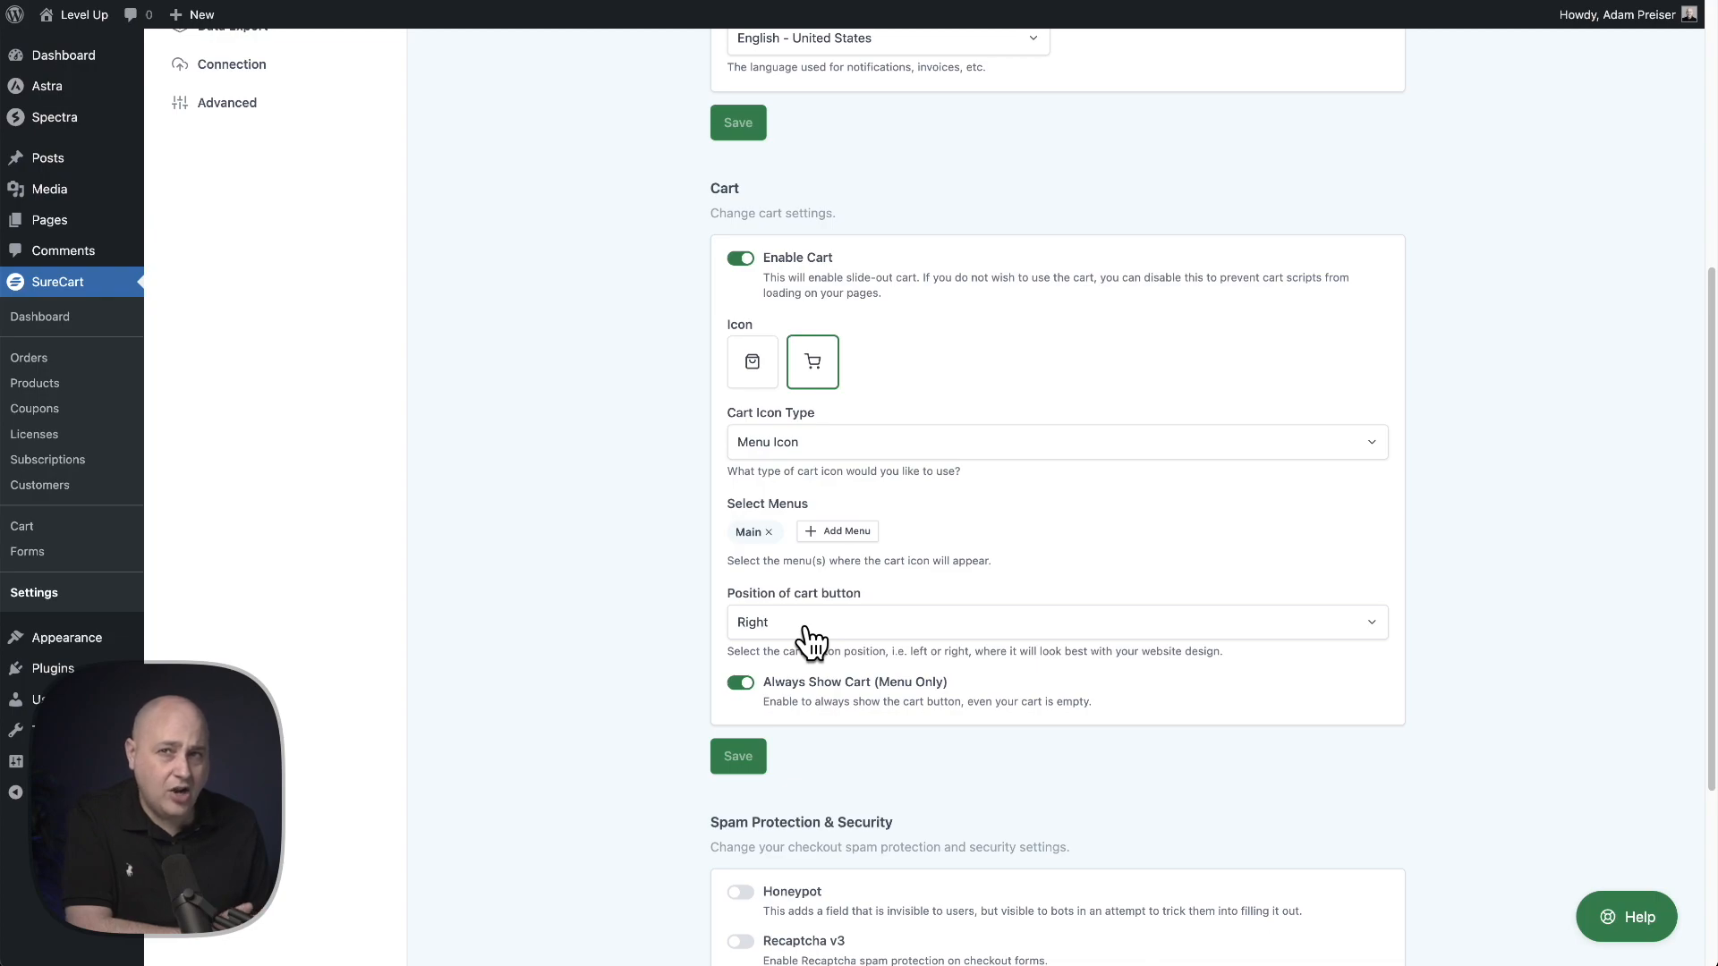
{"action": "left_click", "coordinate": [851, 631]}
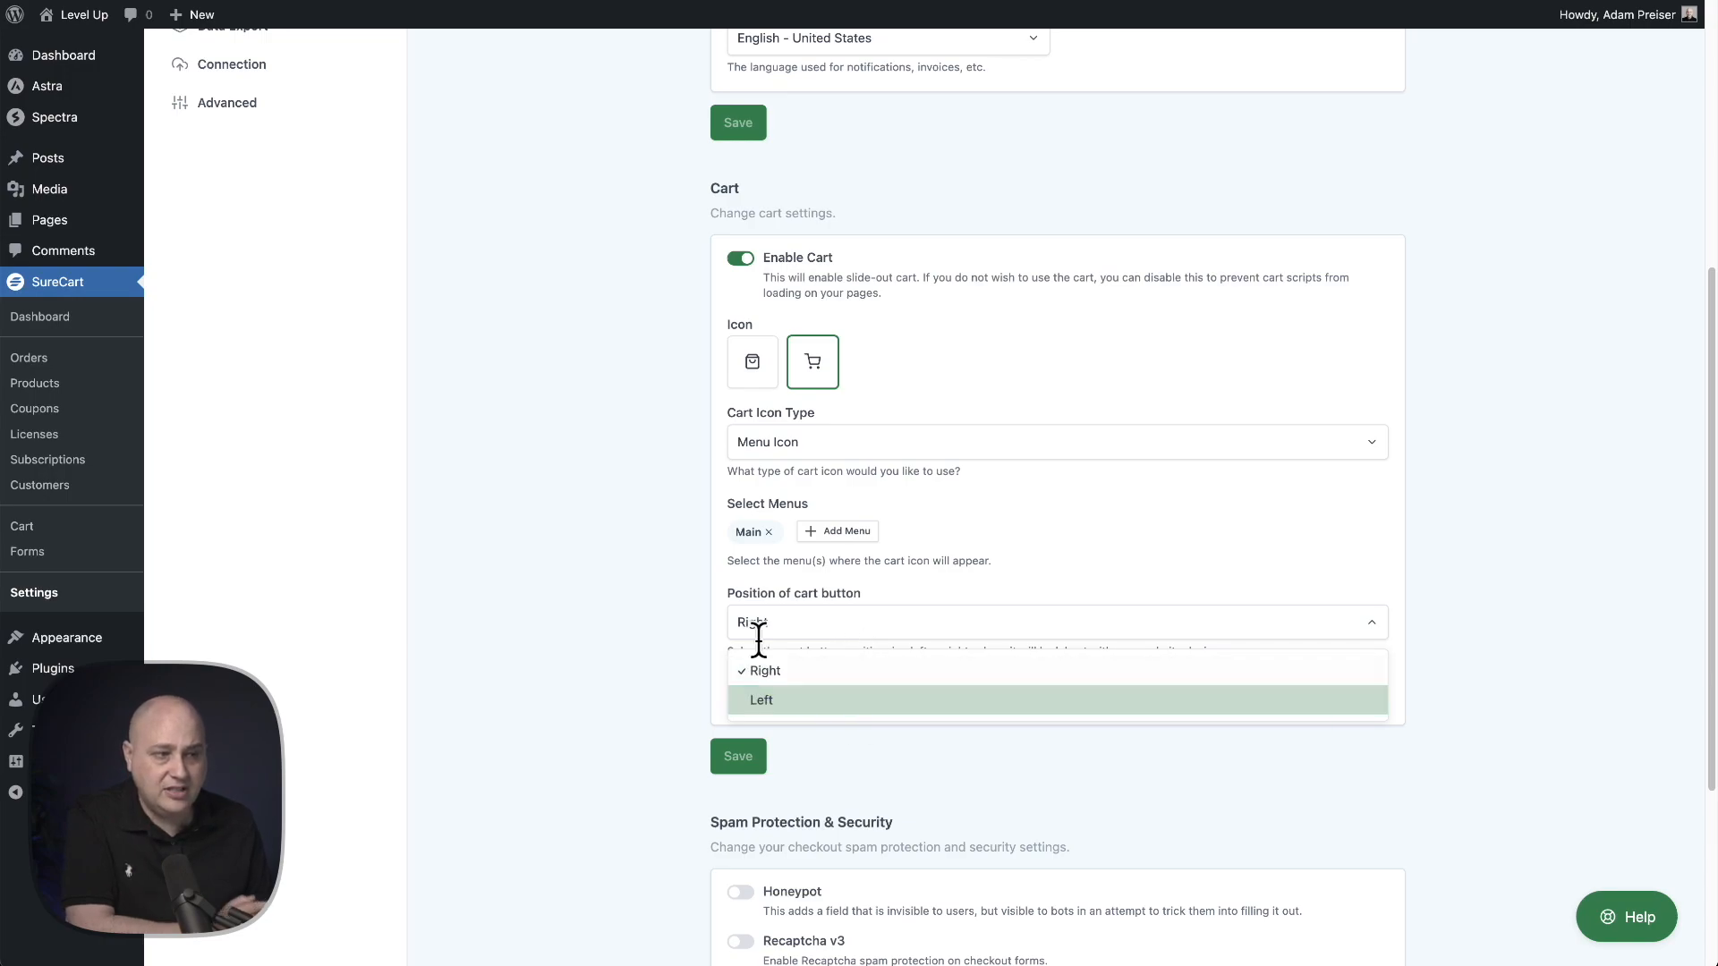
{"action": "left_click", "coordinate": [690, 590]}
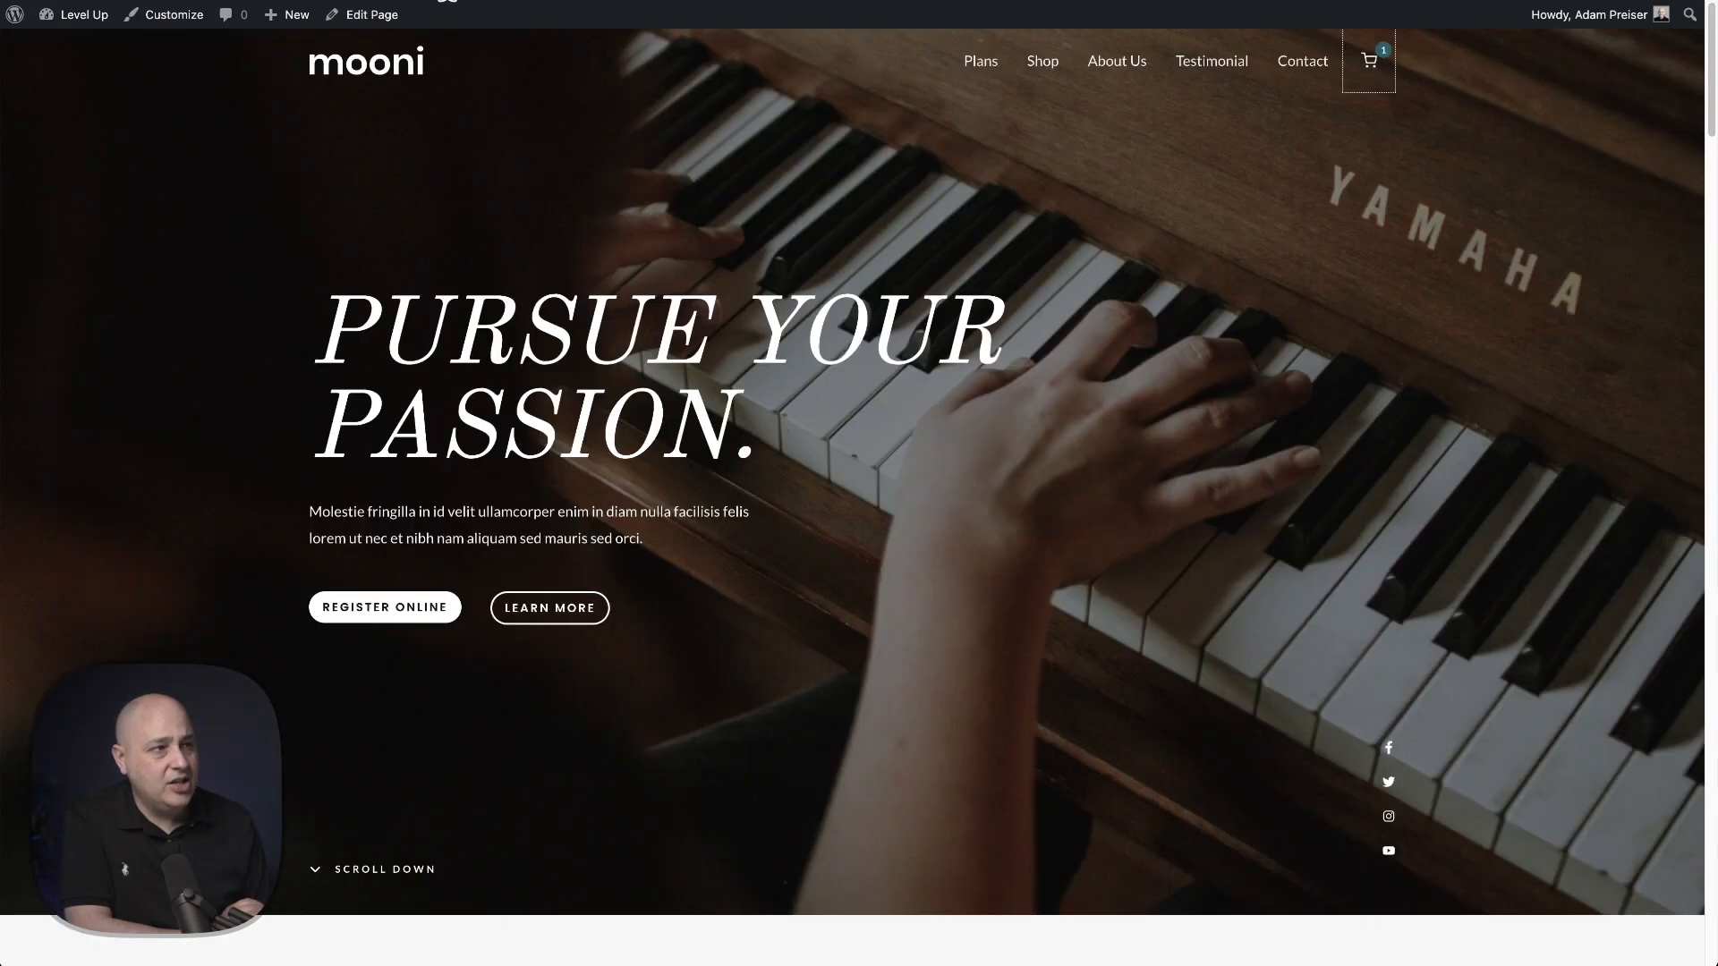
- Inspect the cart icon in the live site's header menu
{"action": "left_click", "coordinate": [1335, 125]}
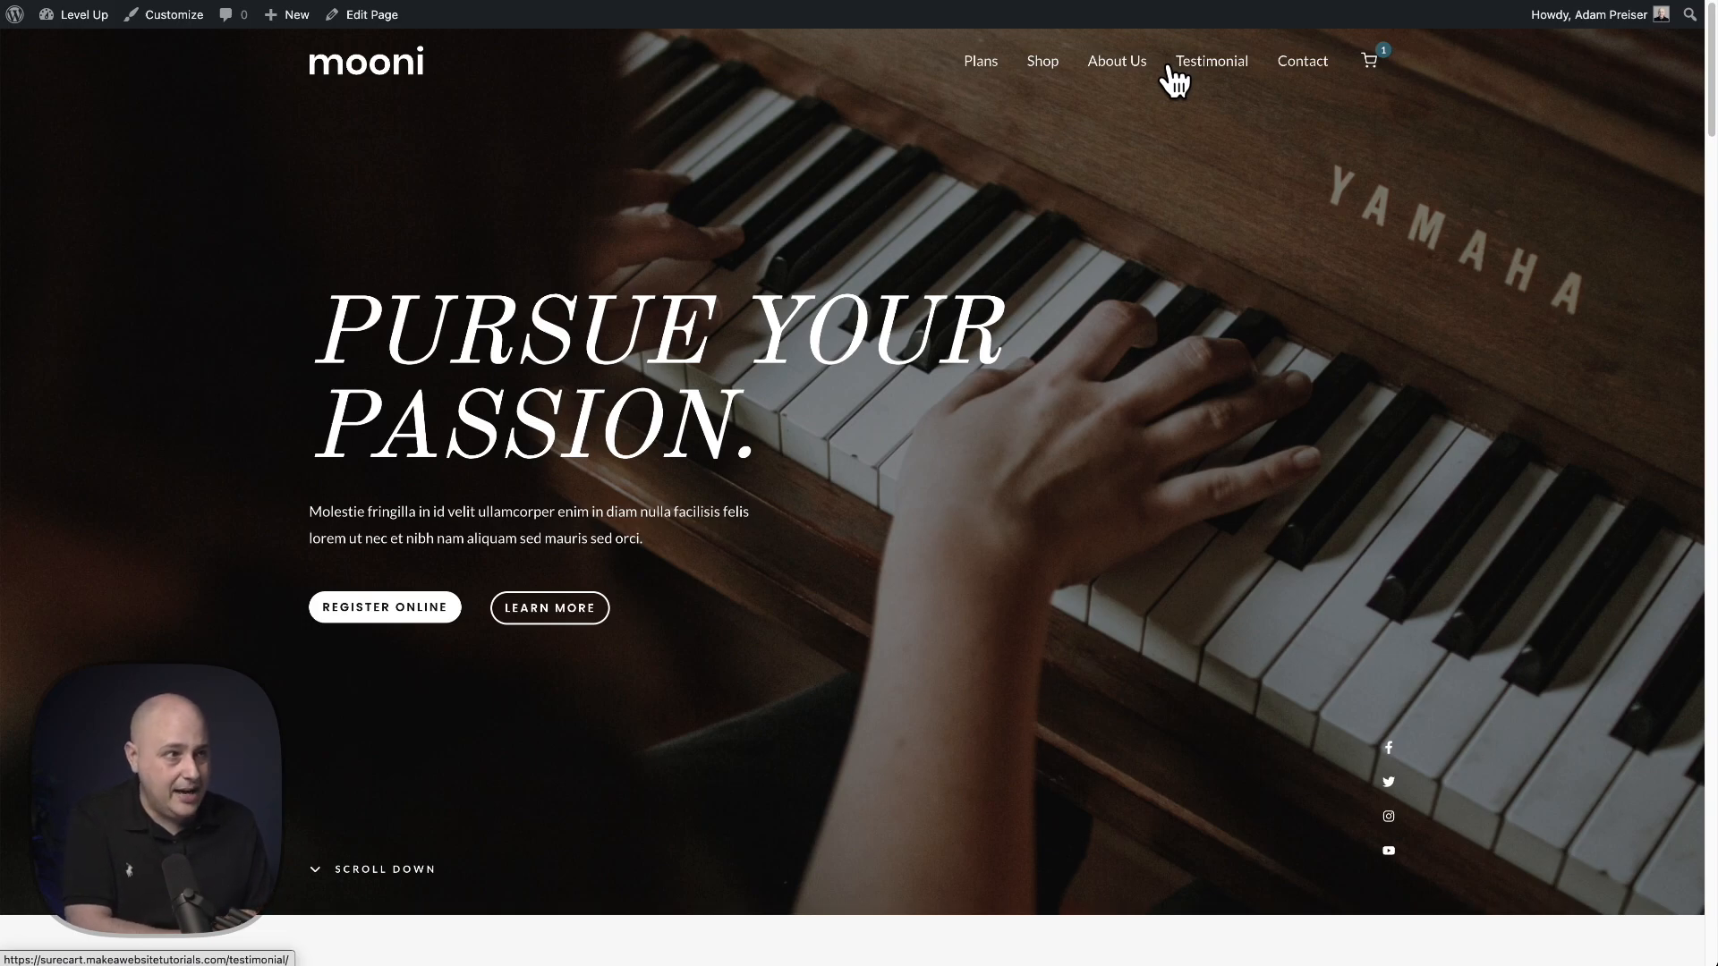
{"action": "left_click", "coordinate": [1045, 67]}
{"action": "left_click", "coordinate": [880, 597]}
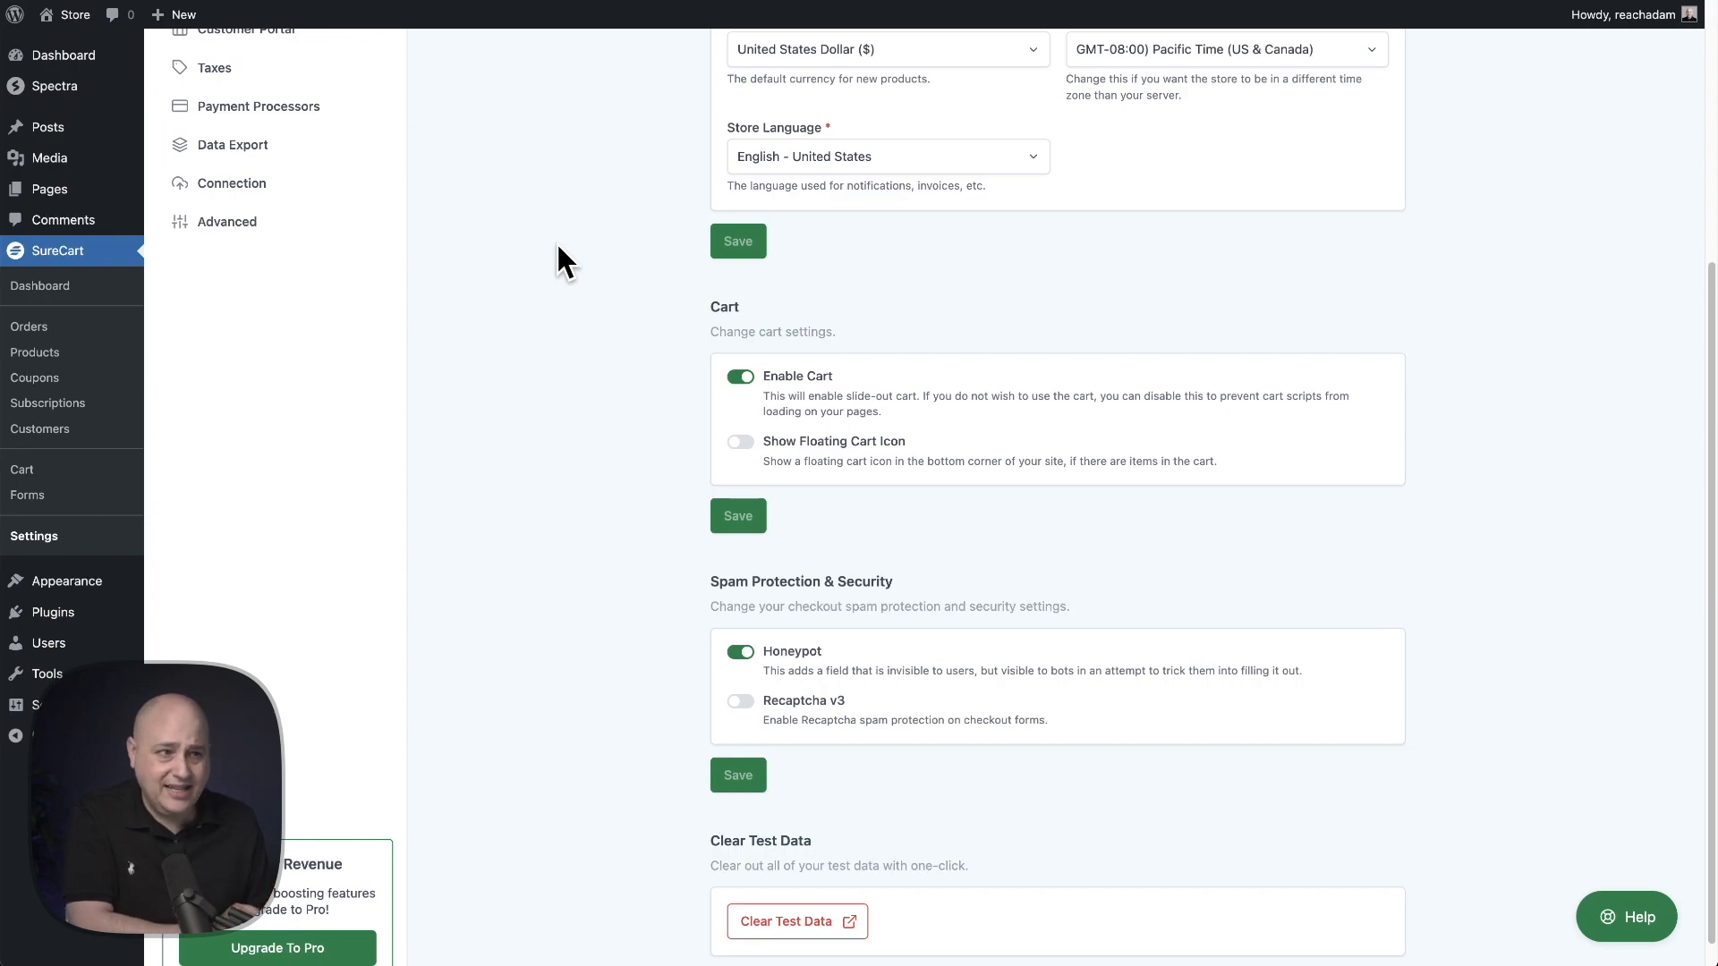
- Open the Site Editor from the Appearance section to edit the site's templates
{"action": "scroll", "coordinate": [573, 269], "scroll_direction": "down", "scroll_amount": 1}
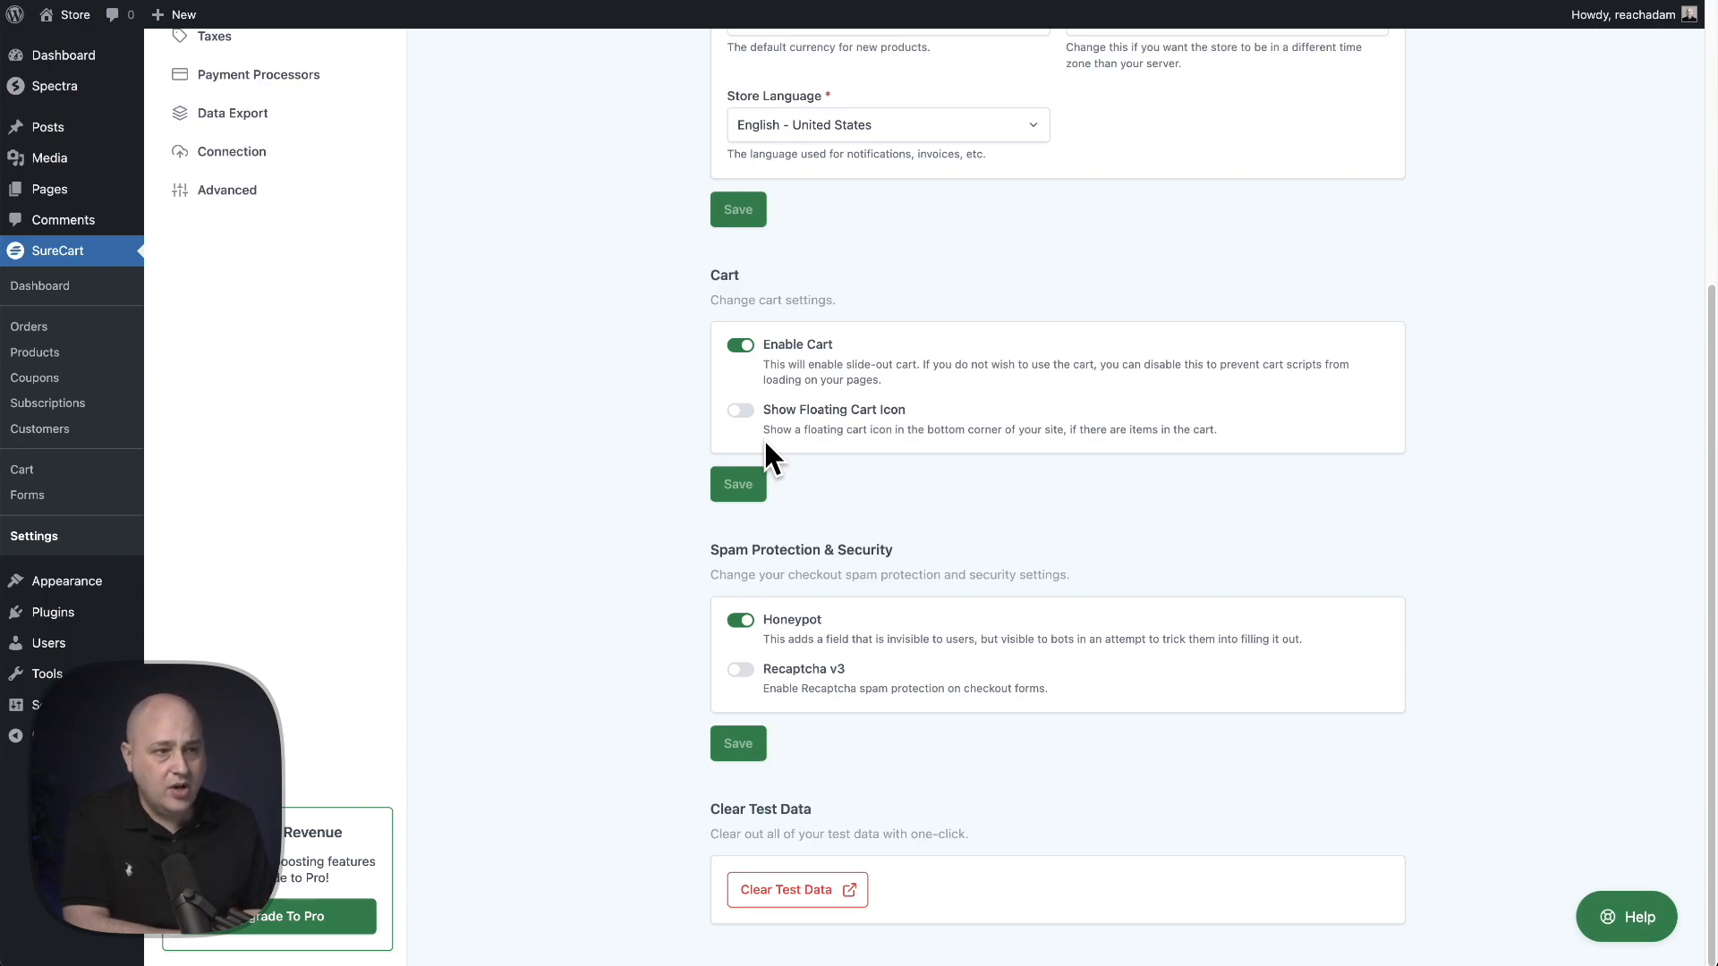
{"action": "mouse_move", "coordinate": [92, 583]}
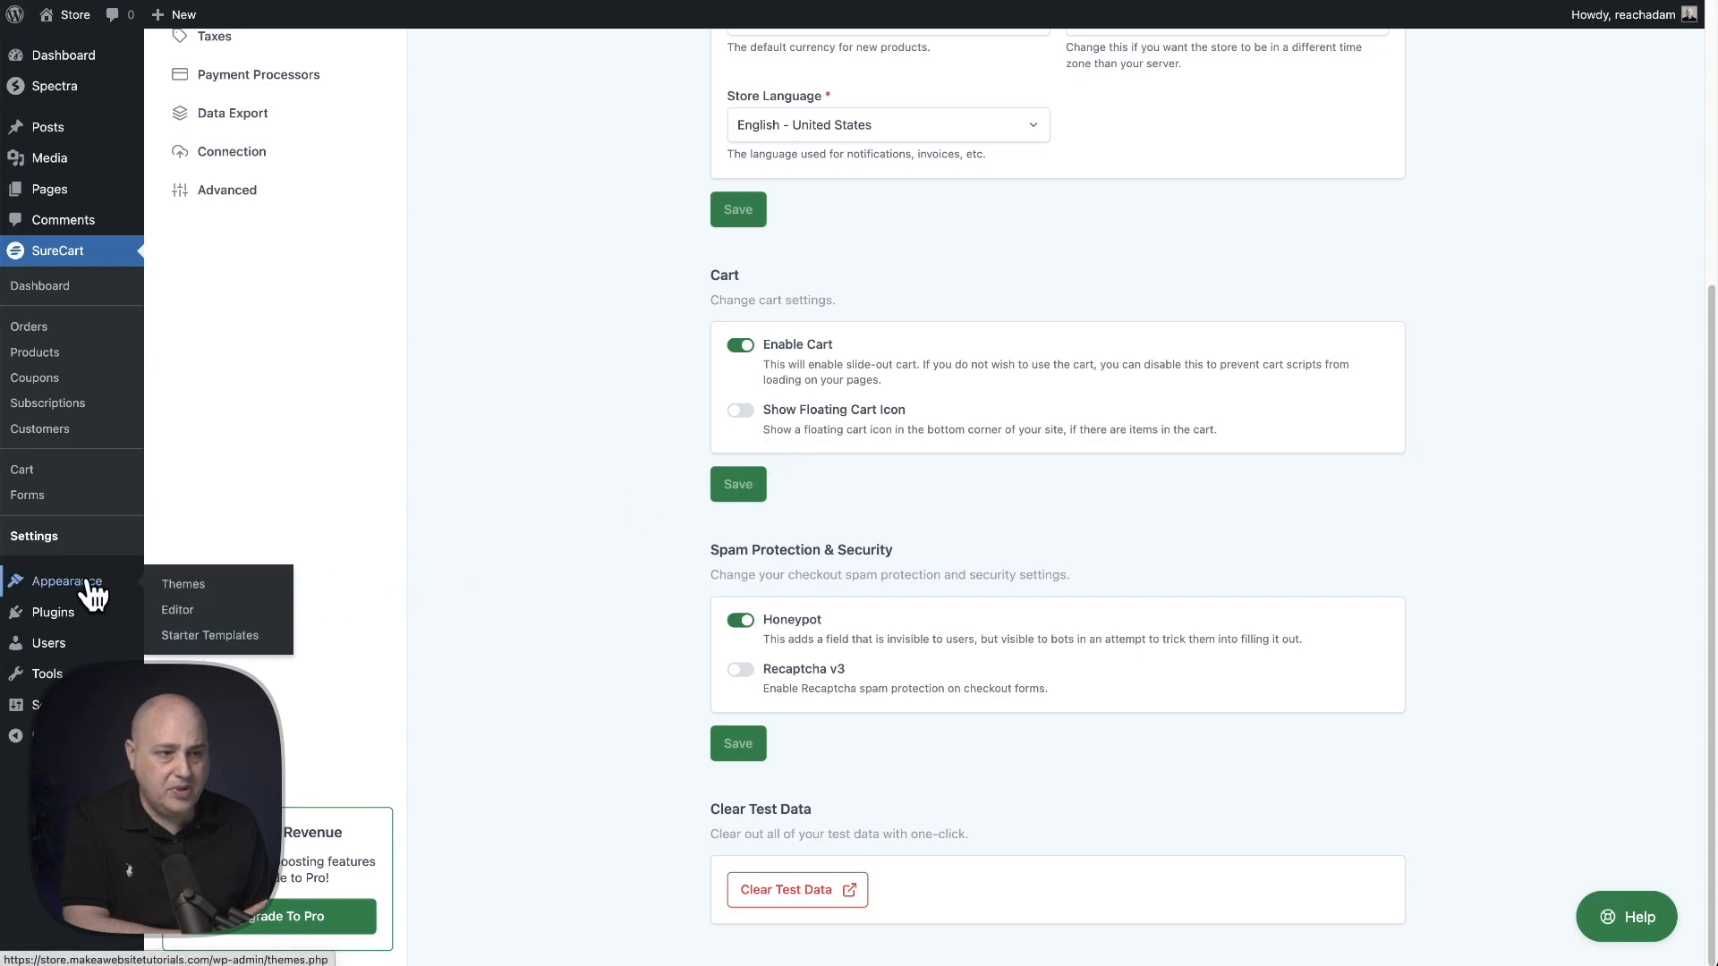
{"action": "left_click", "coordinate": [227, 616]}
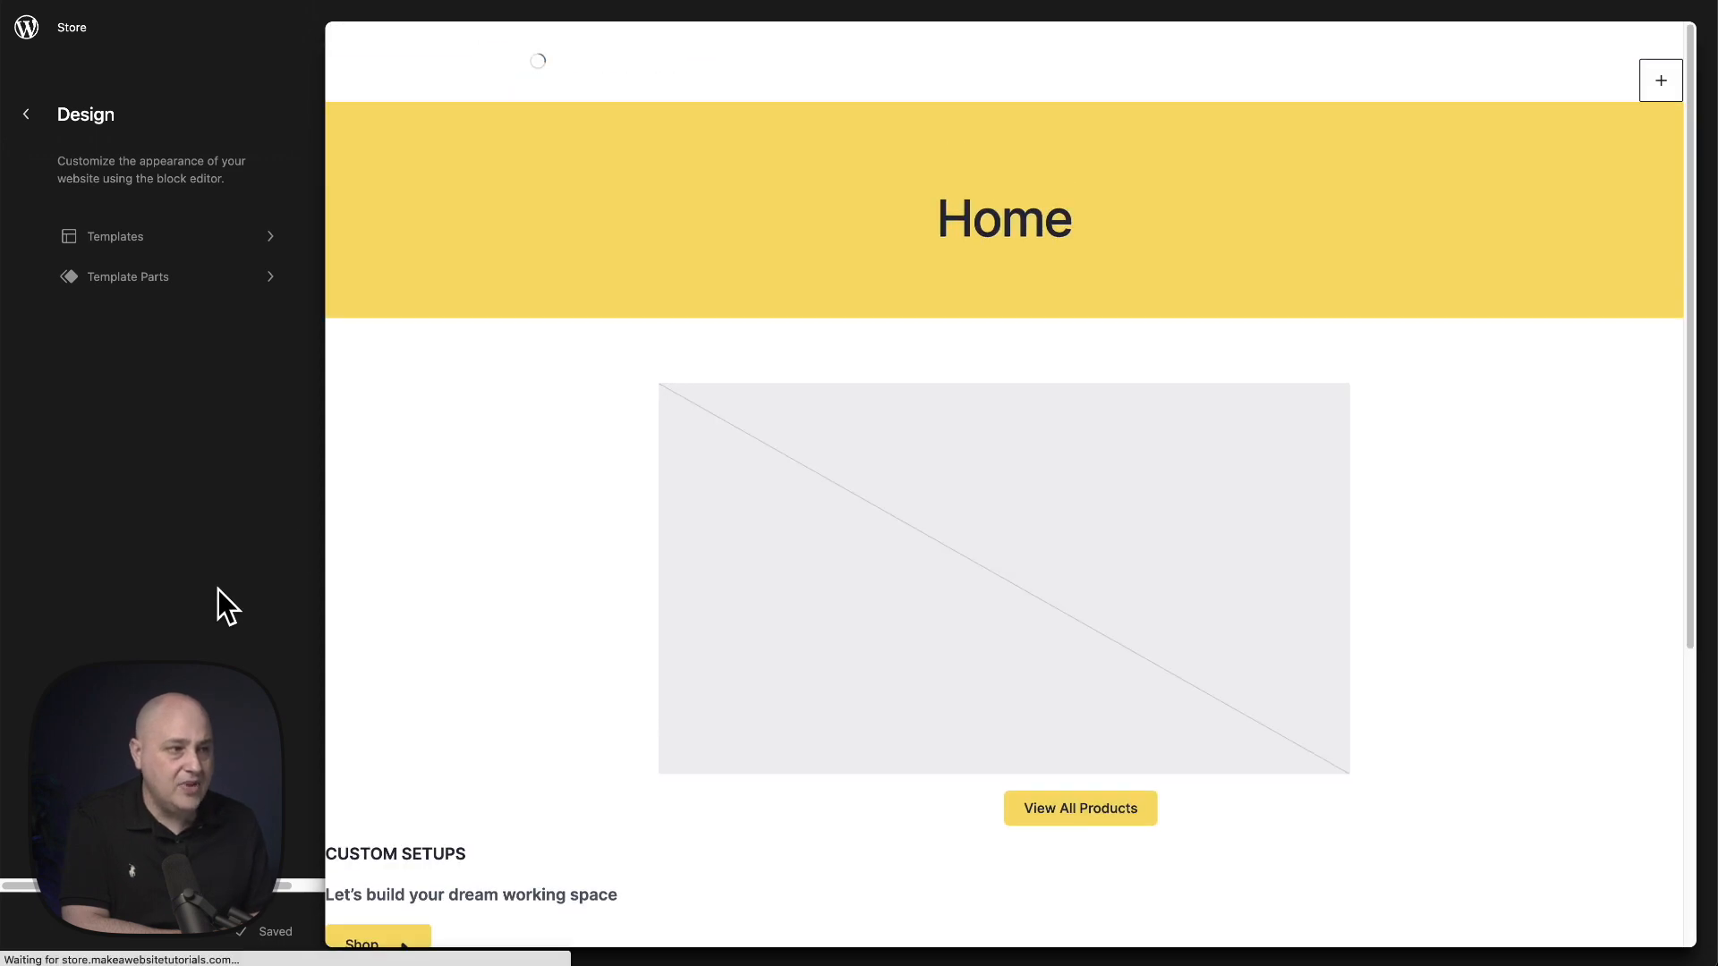
{"action": "left_click", "coordinate": [1189, 77]}
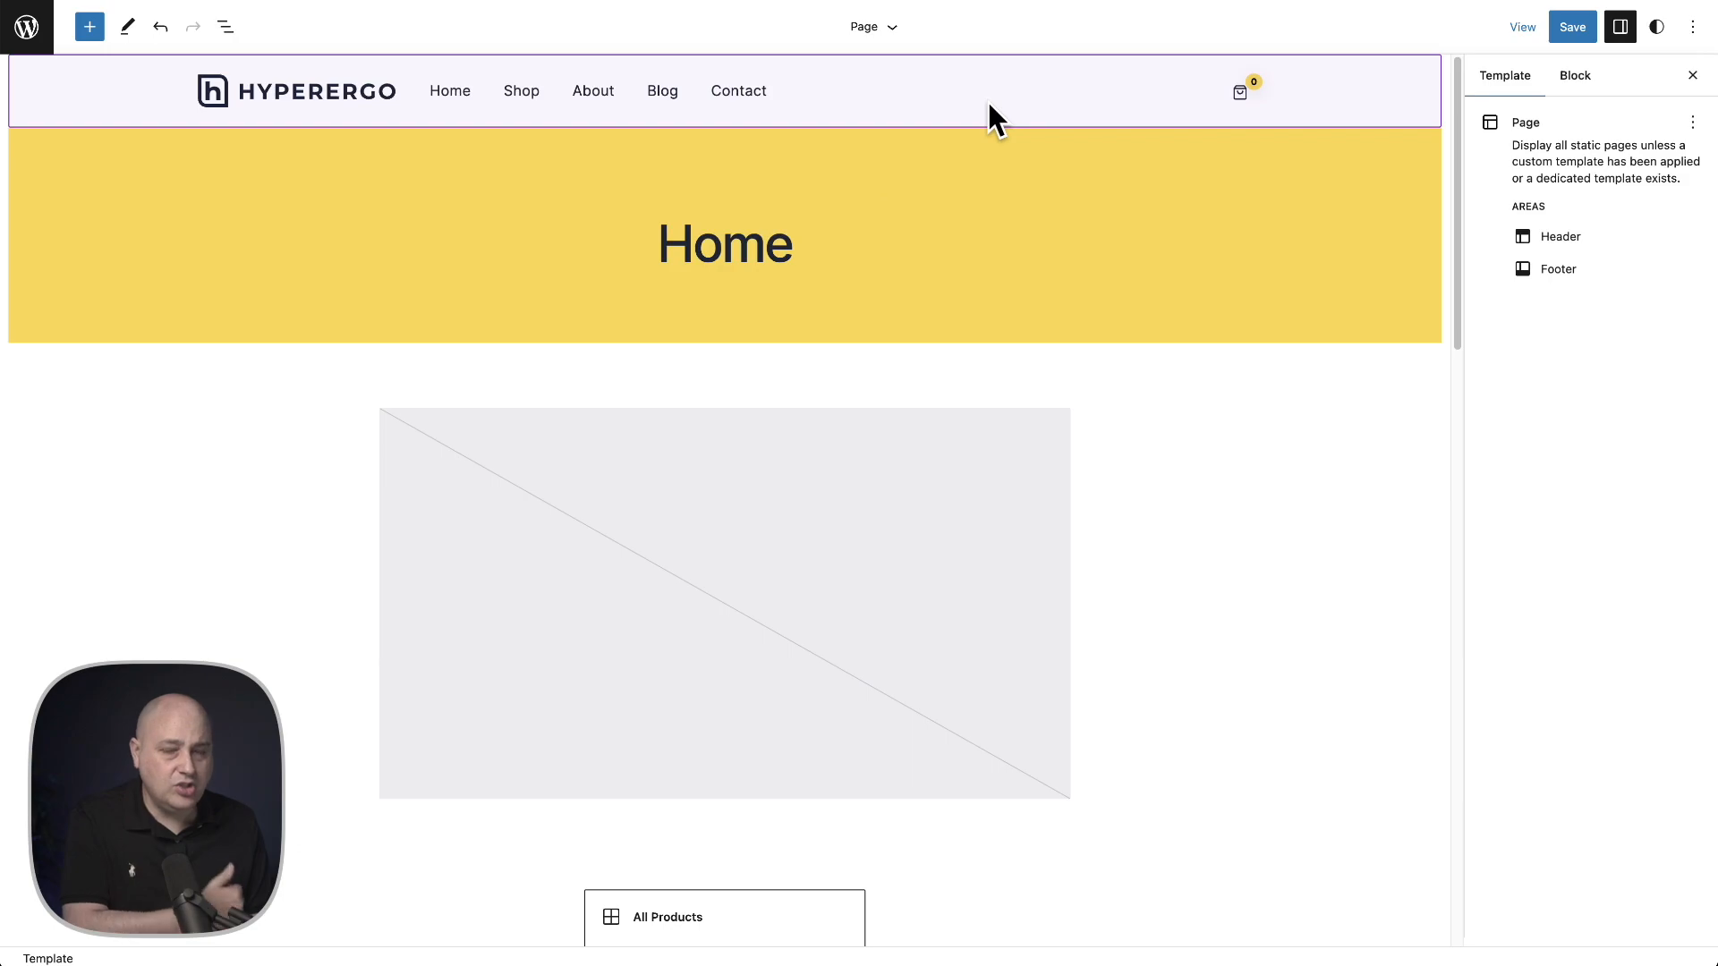
- Select the header template part and locate the Cart Menu Icon block through the List View
{"action": "left_click", "coordinate": [993, 119]}
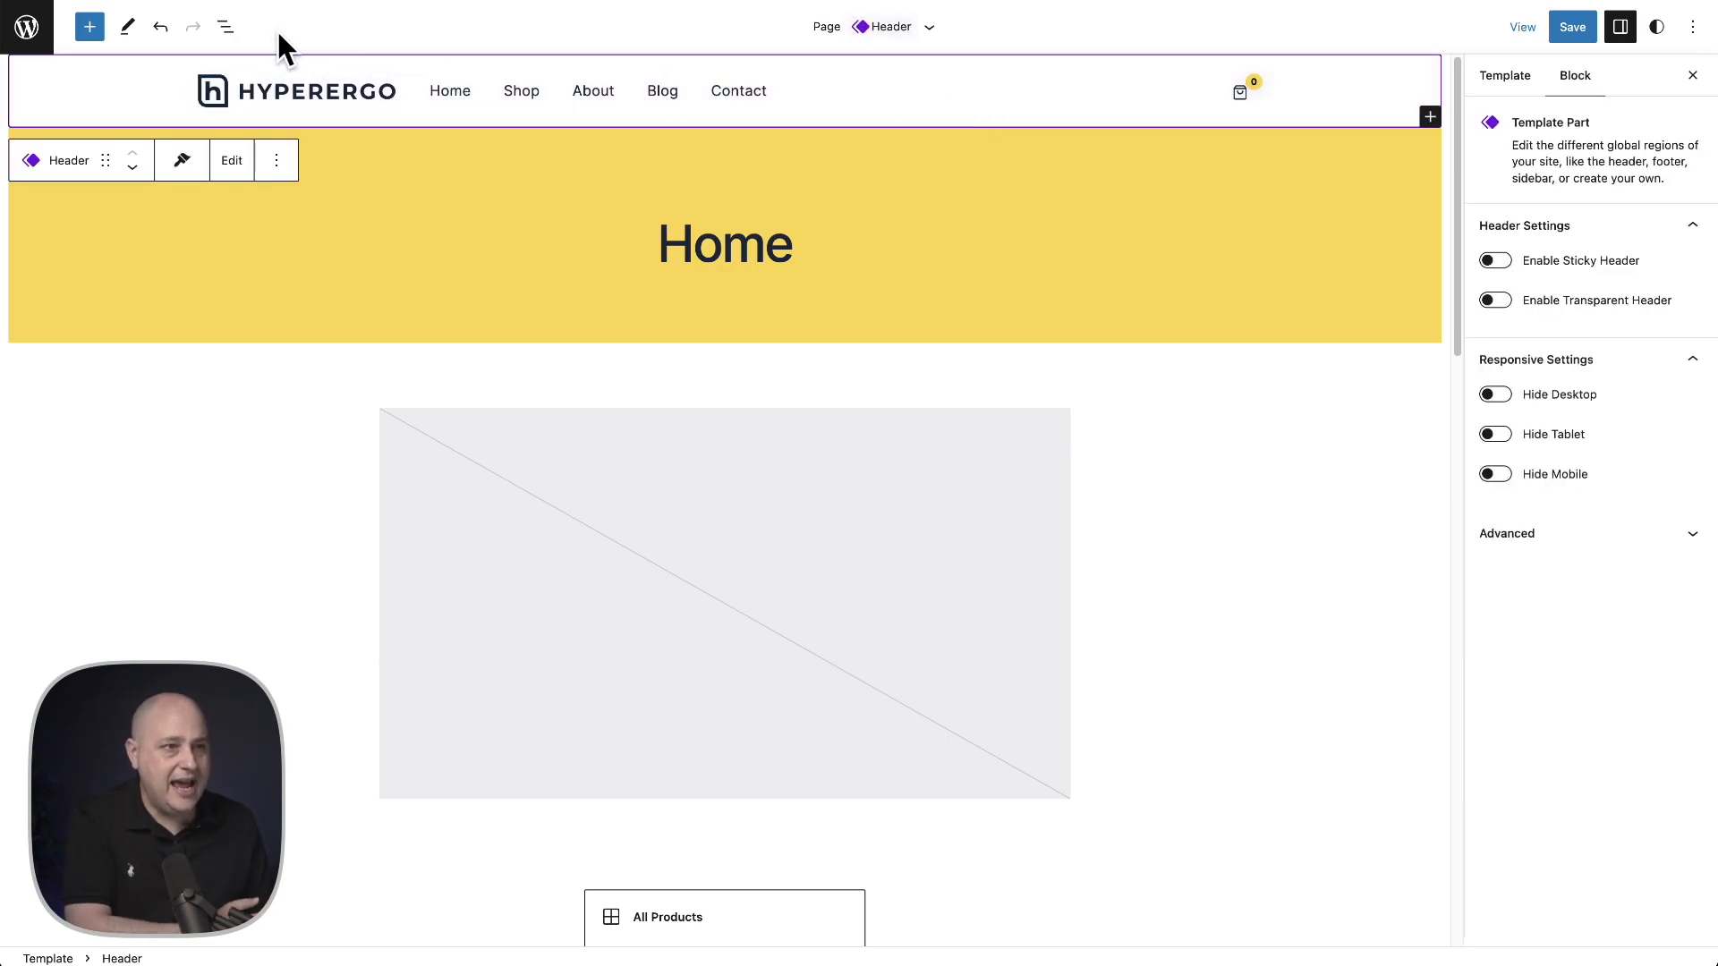
{"action": "left_click", "coordinate": [224, 27]}
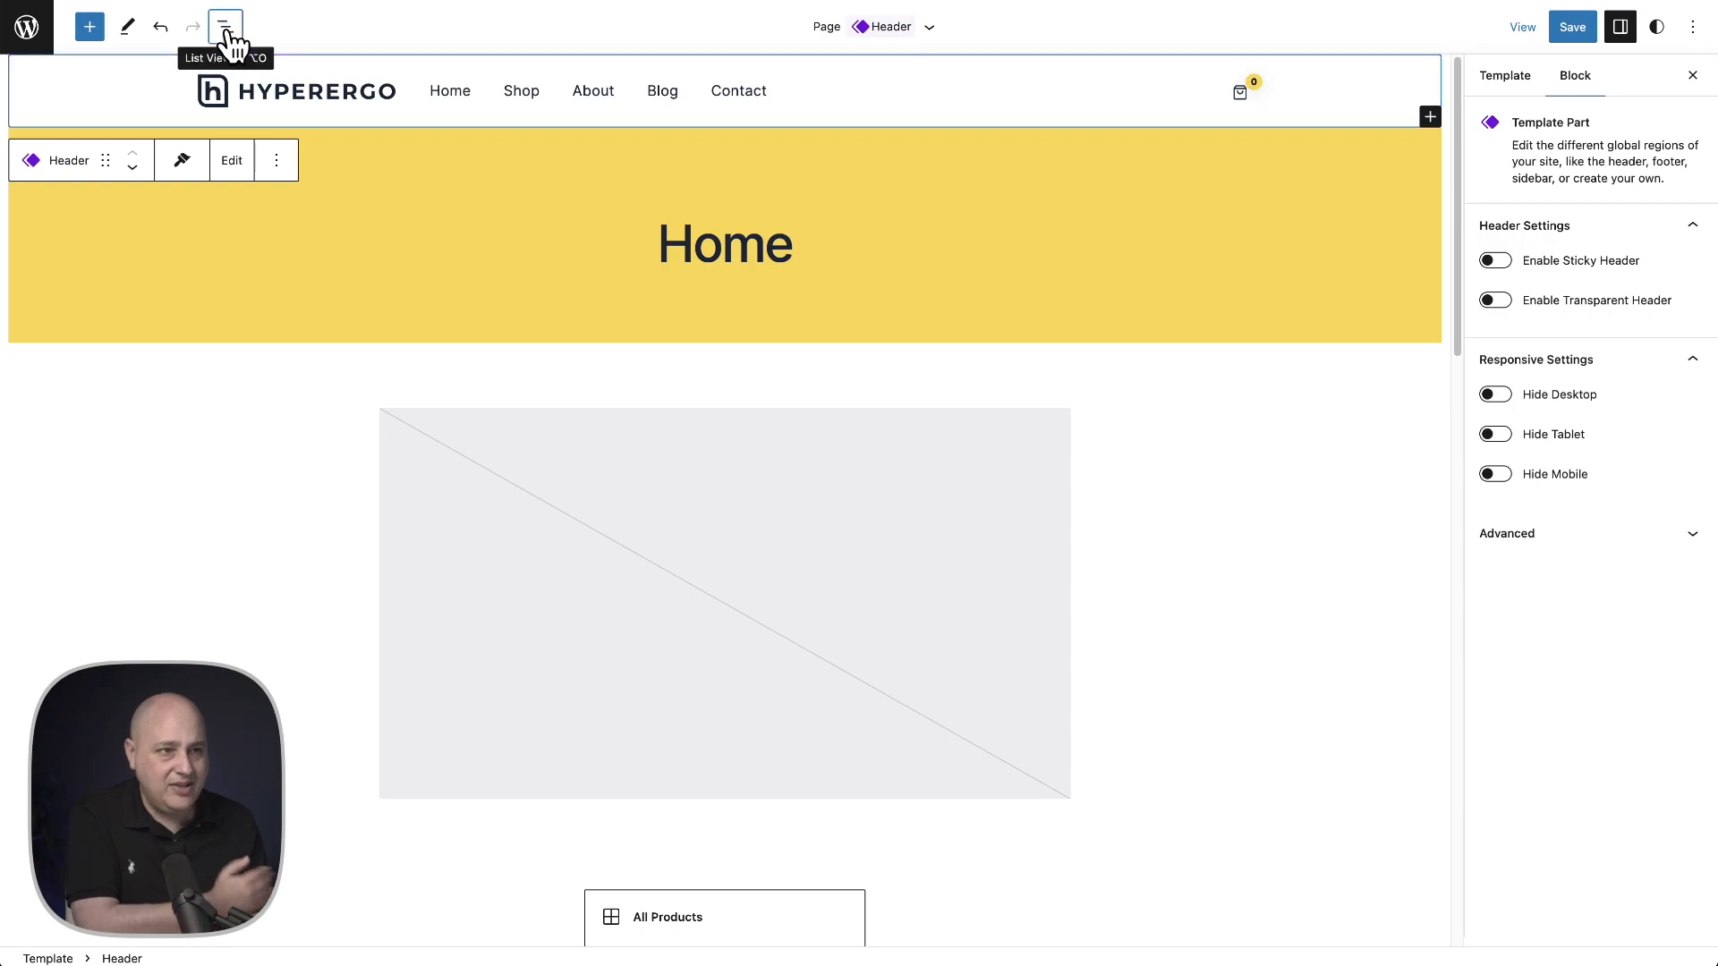
{"action": "left_click", "coordinate": [18, 121]}
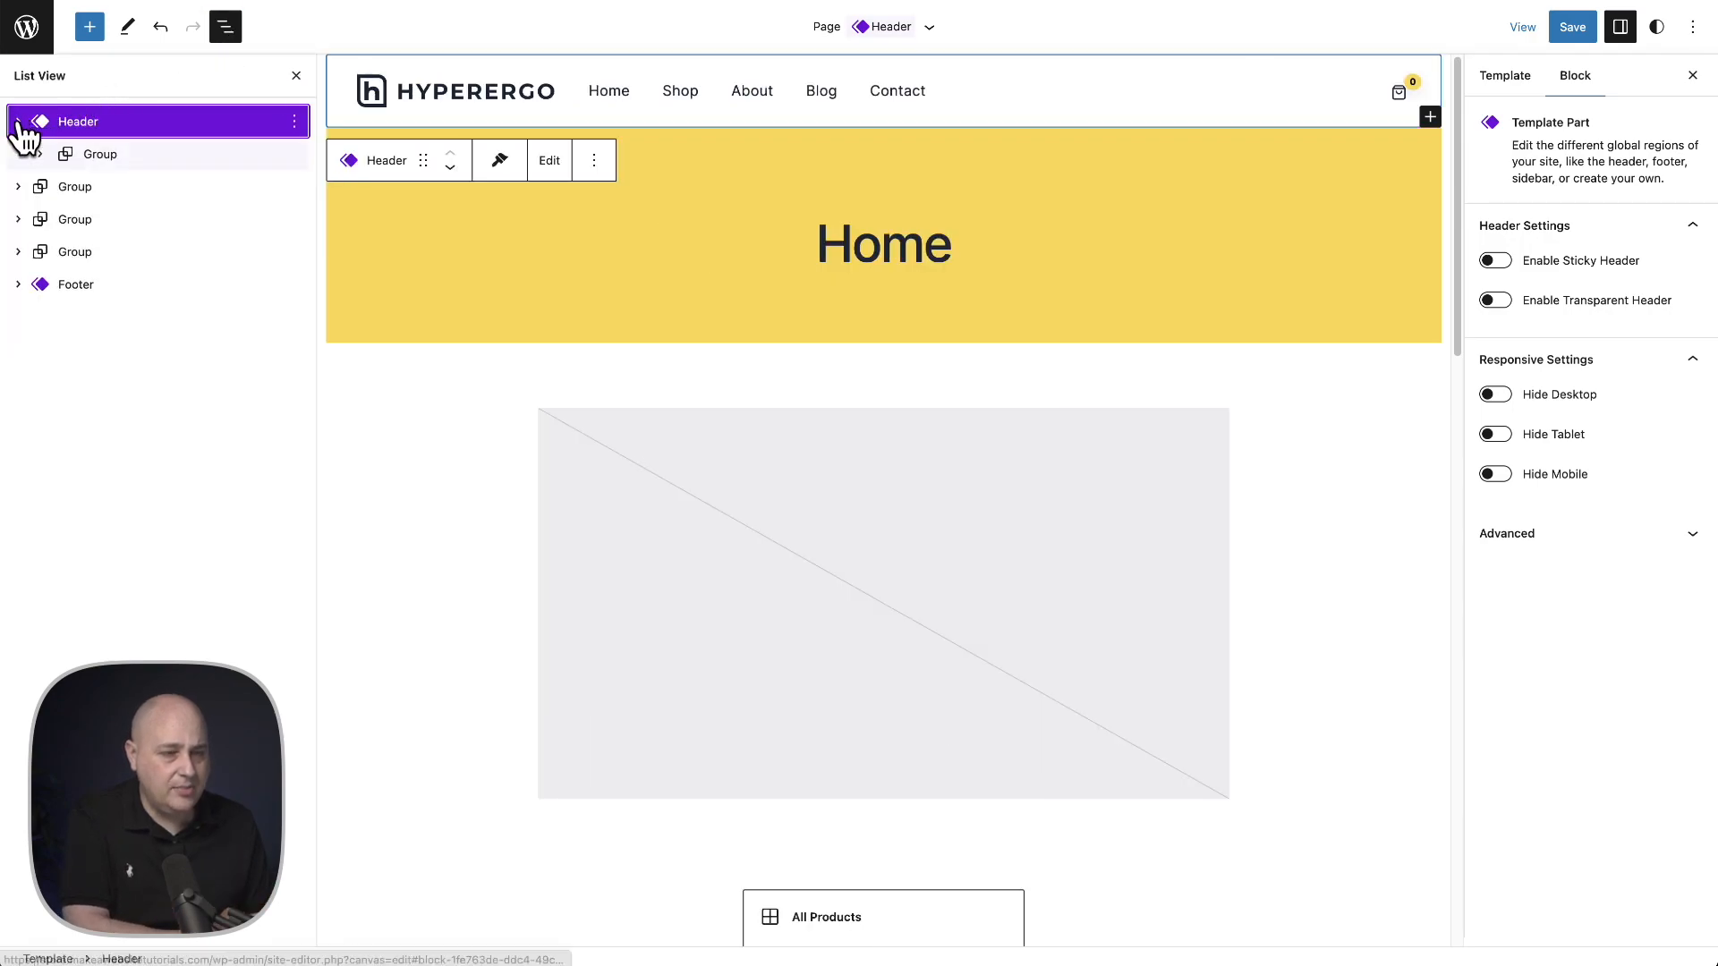
{"action": "left_click", "coordinate": [42, 154]}
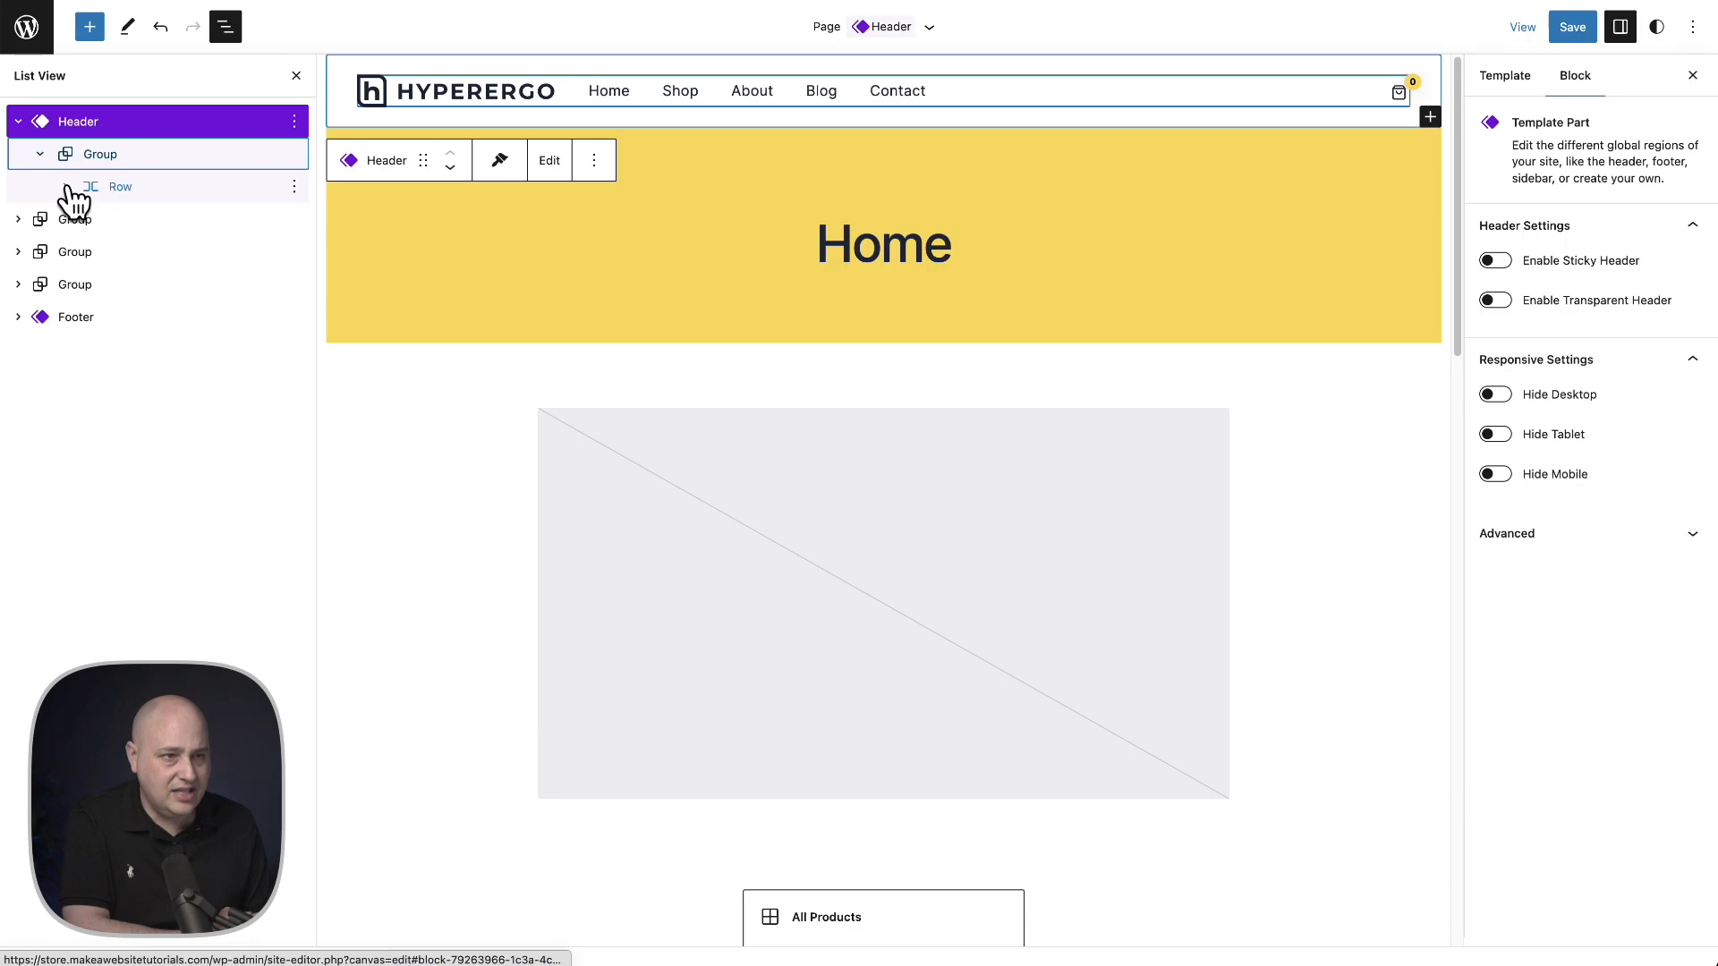
{"action": "left_click", "coordinate": [66, 186]}
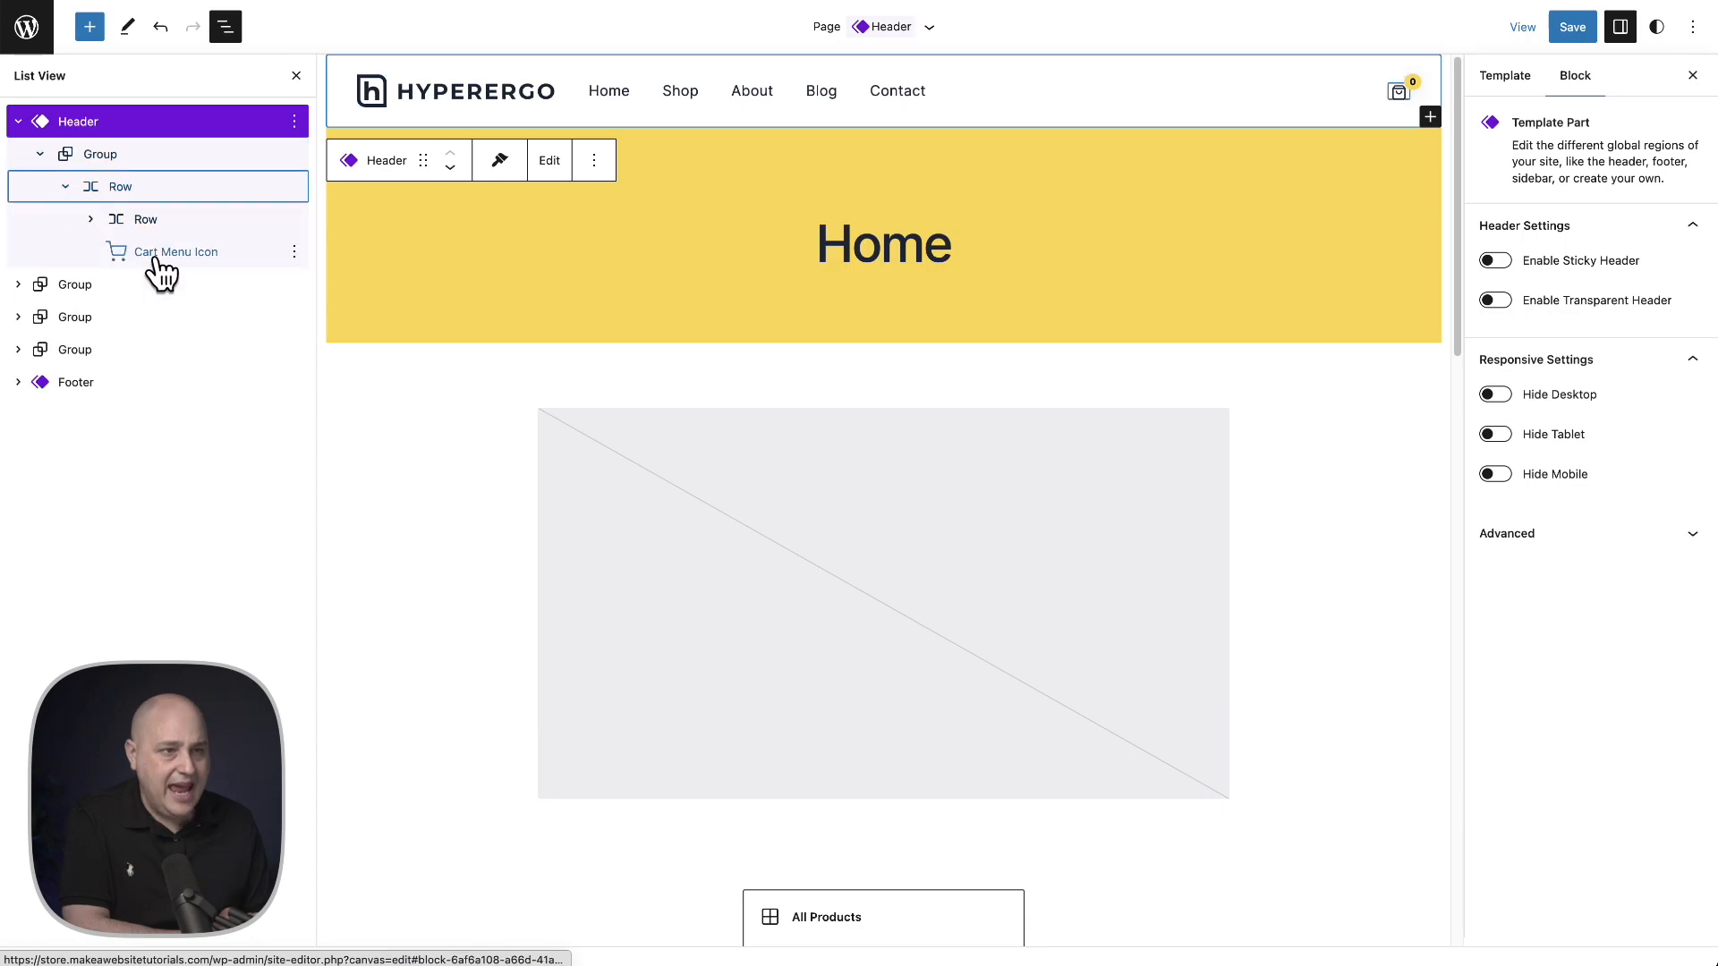
{"action": "left_click", "coordinate": [223, 267]}
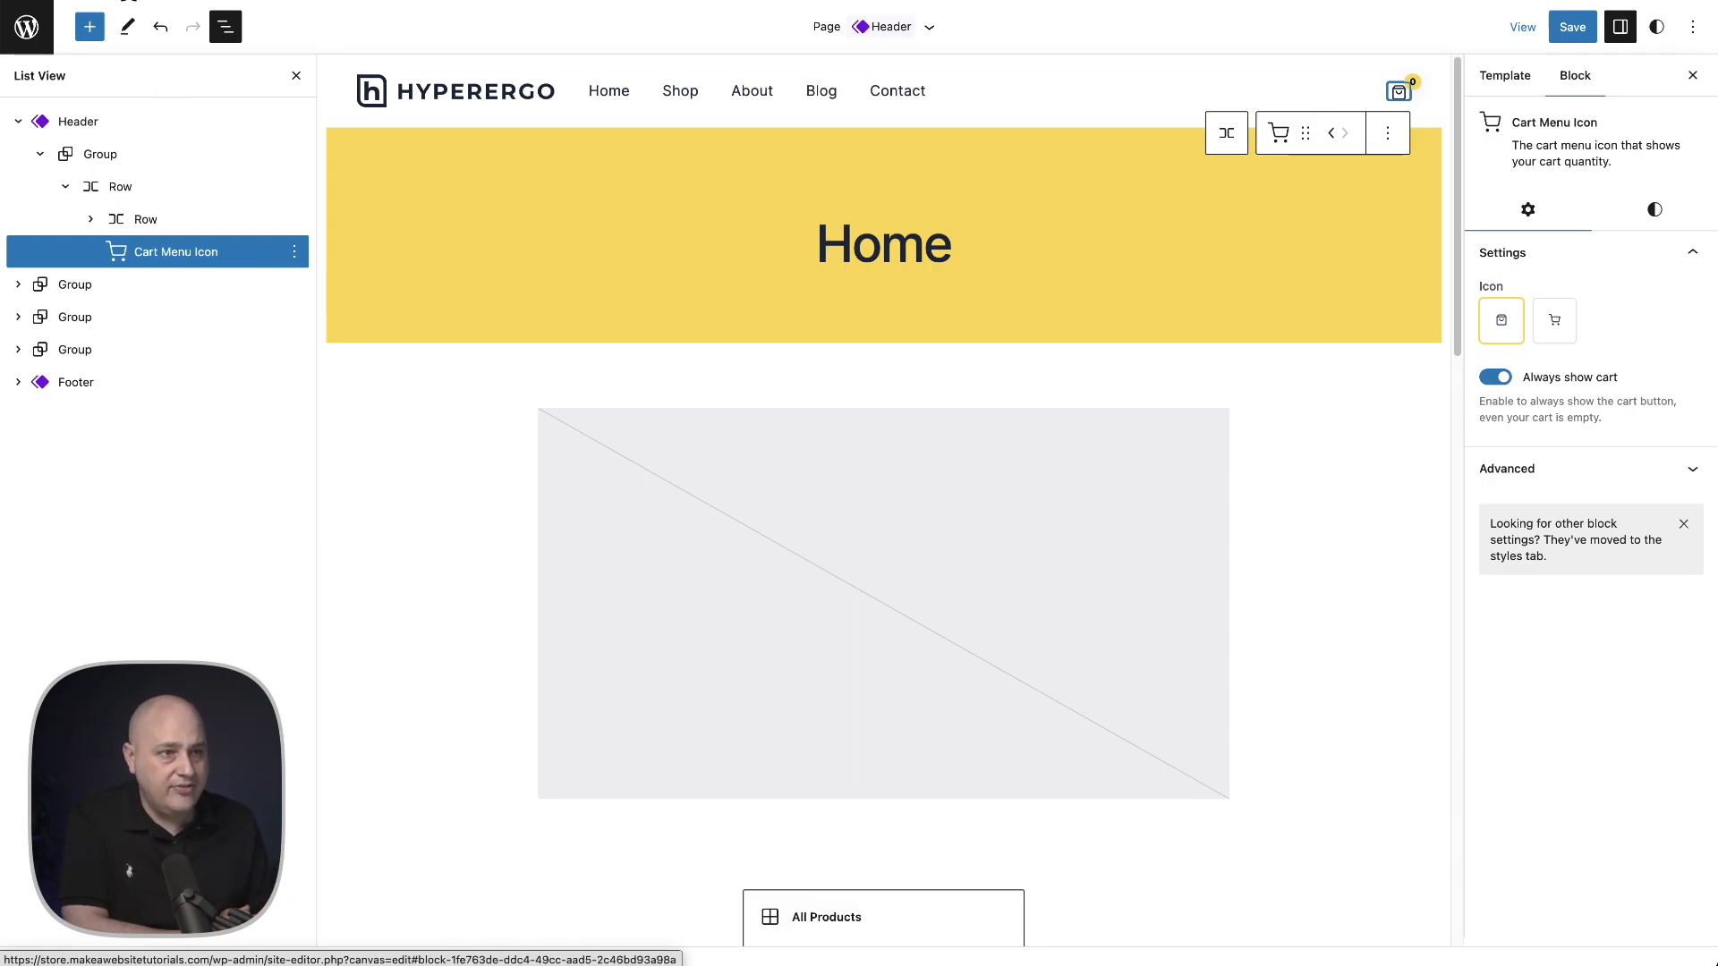
- Search the block inserter for "cart" to find the cart-related blocks
{"action": "left_click", "coordinate": [90, 27]}
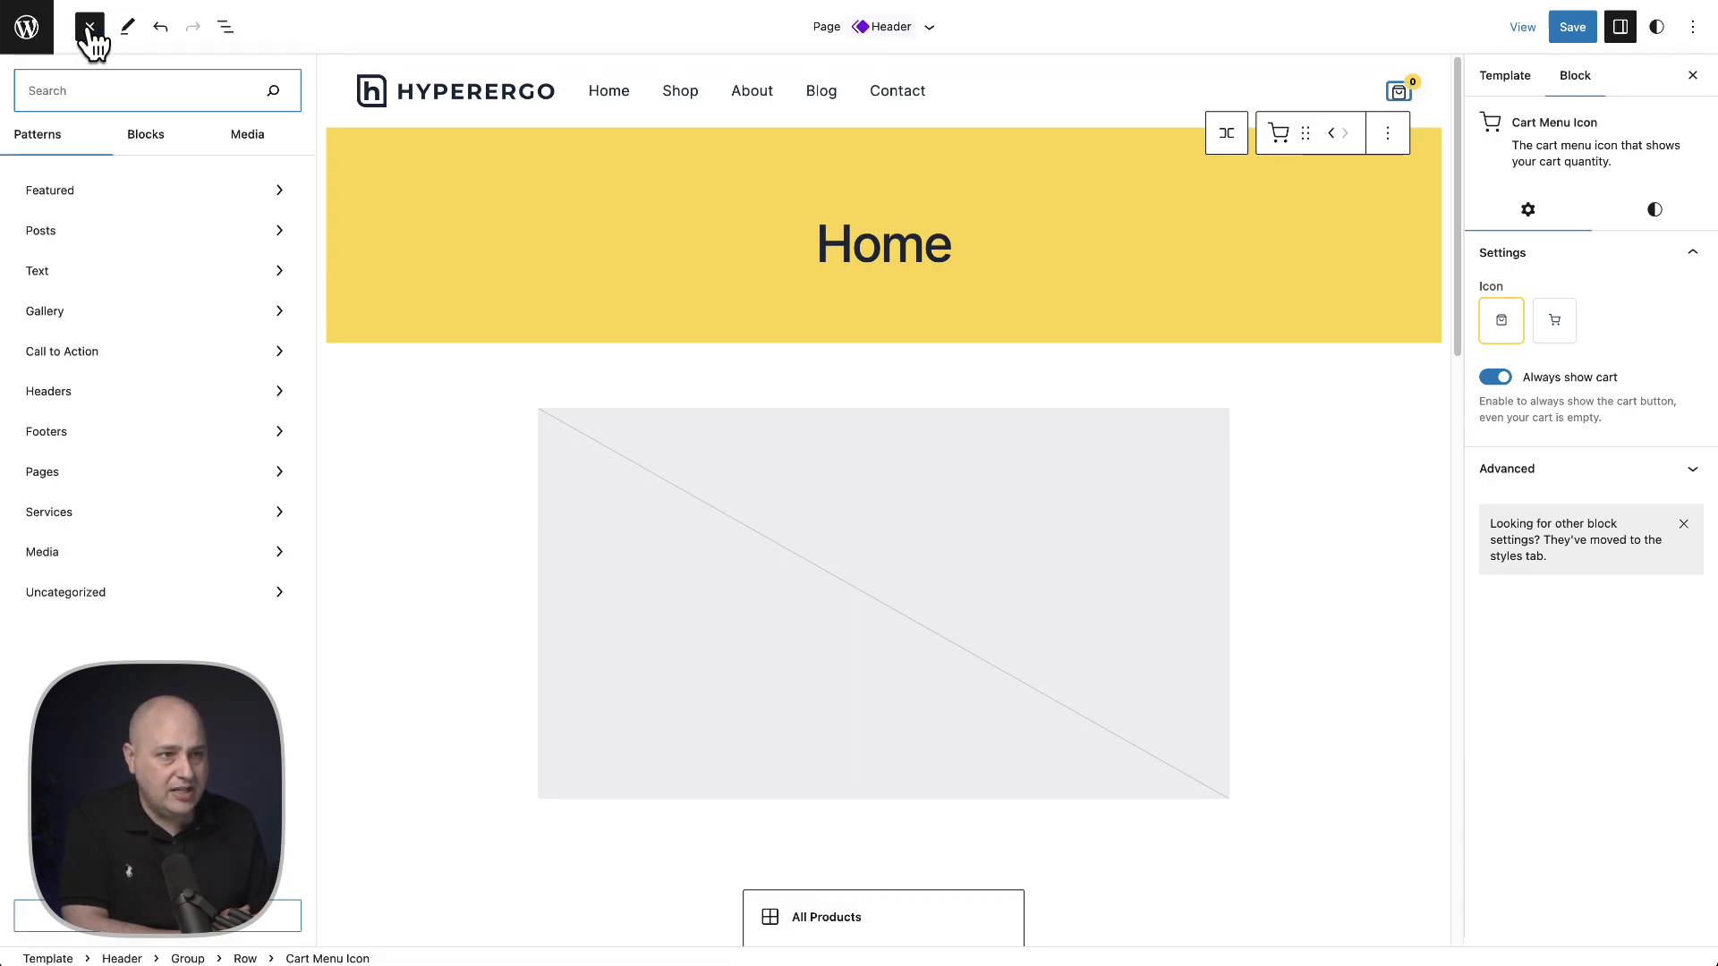
{"action": "left_click", "coordinate": [143, 136]}
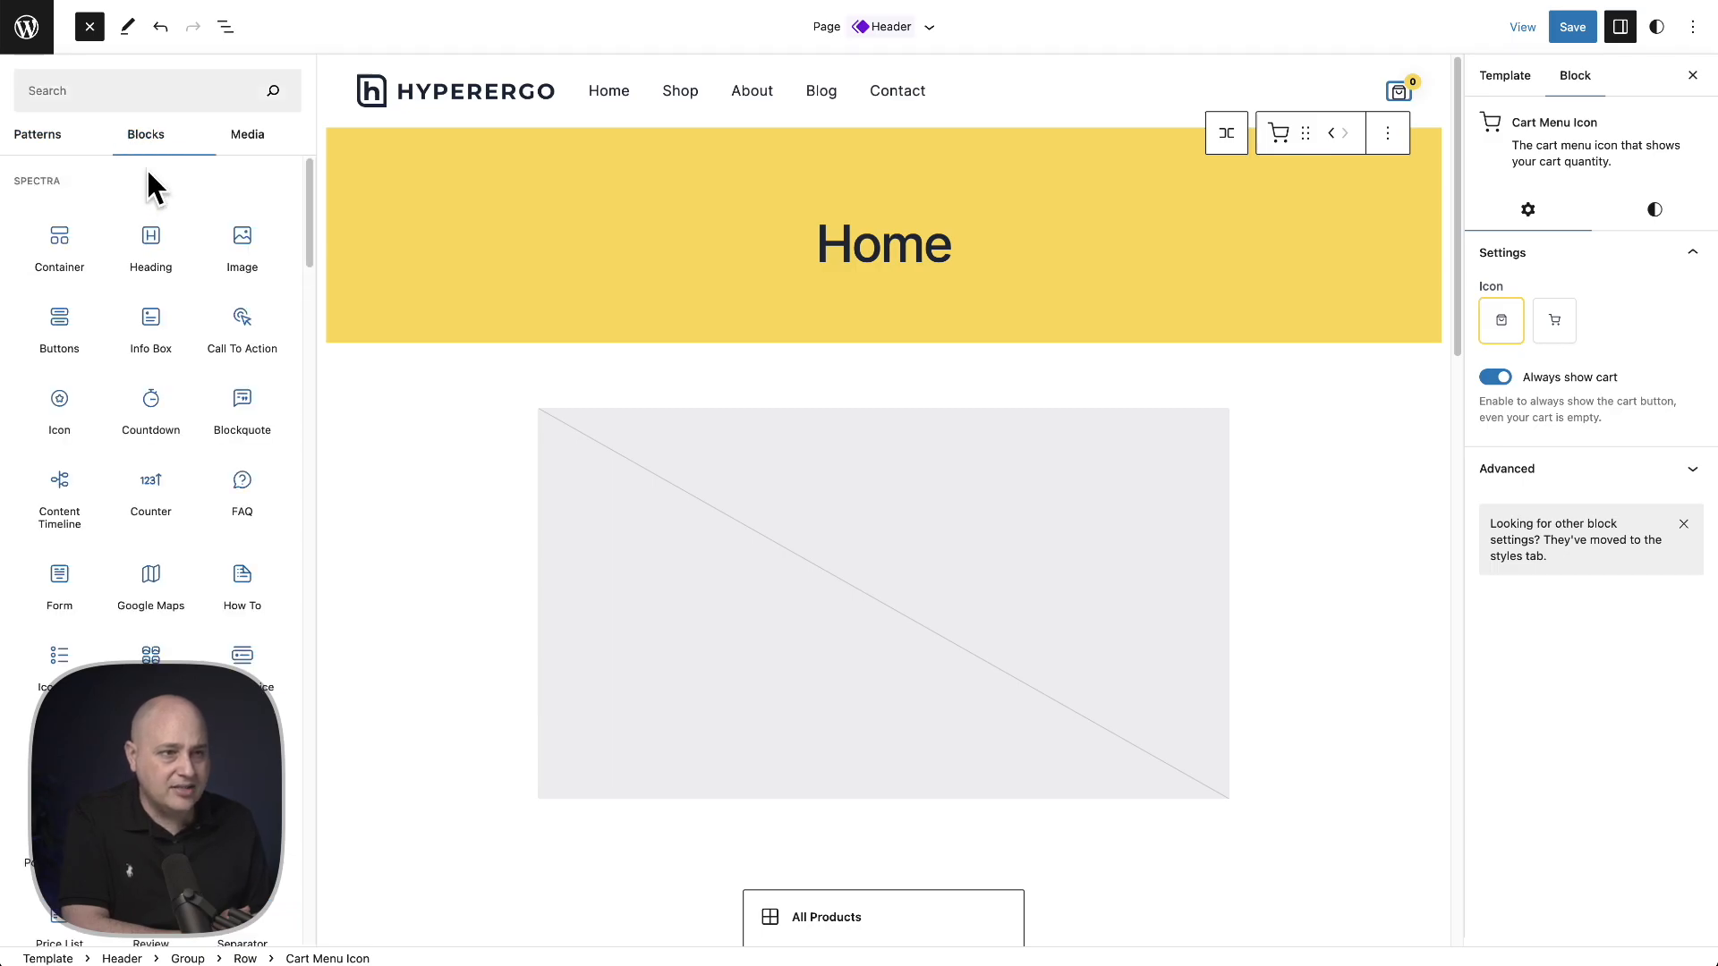
{"action": "left_click", "coordinate": [123, 93]}
{"action": "type", "text": "cart"}
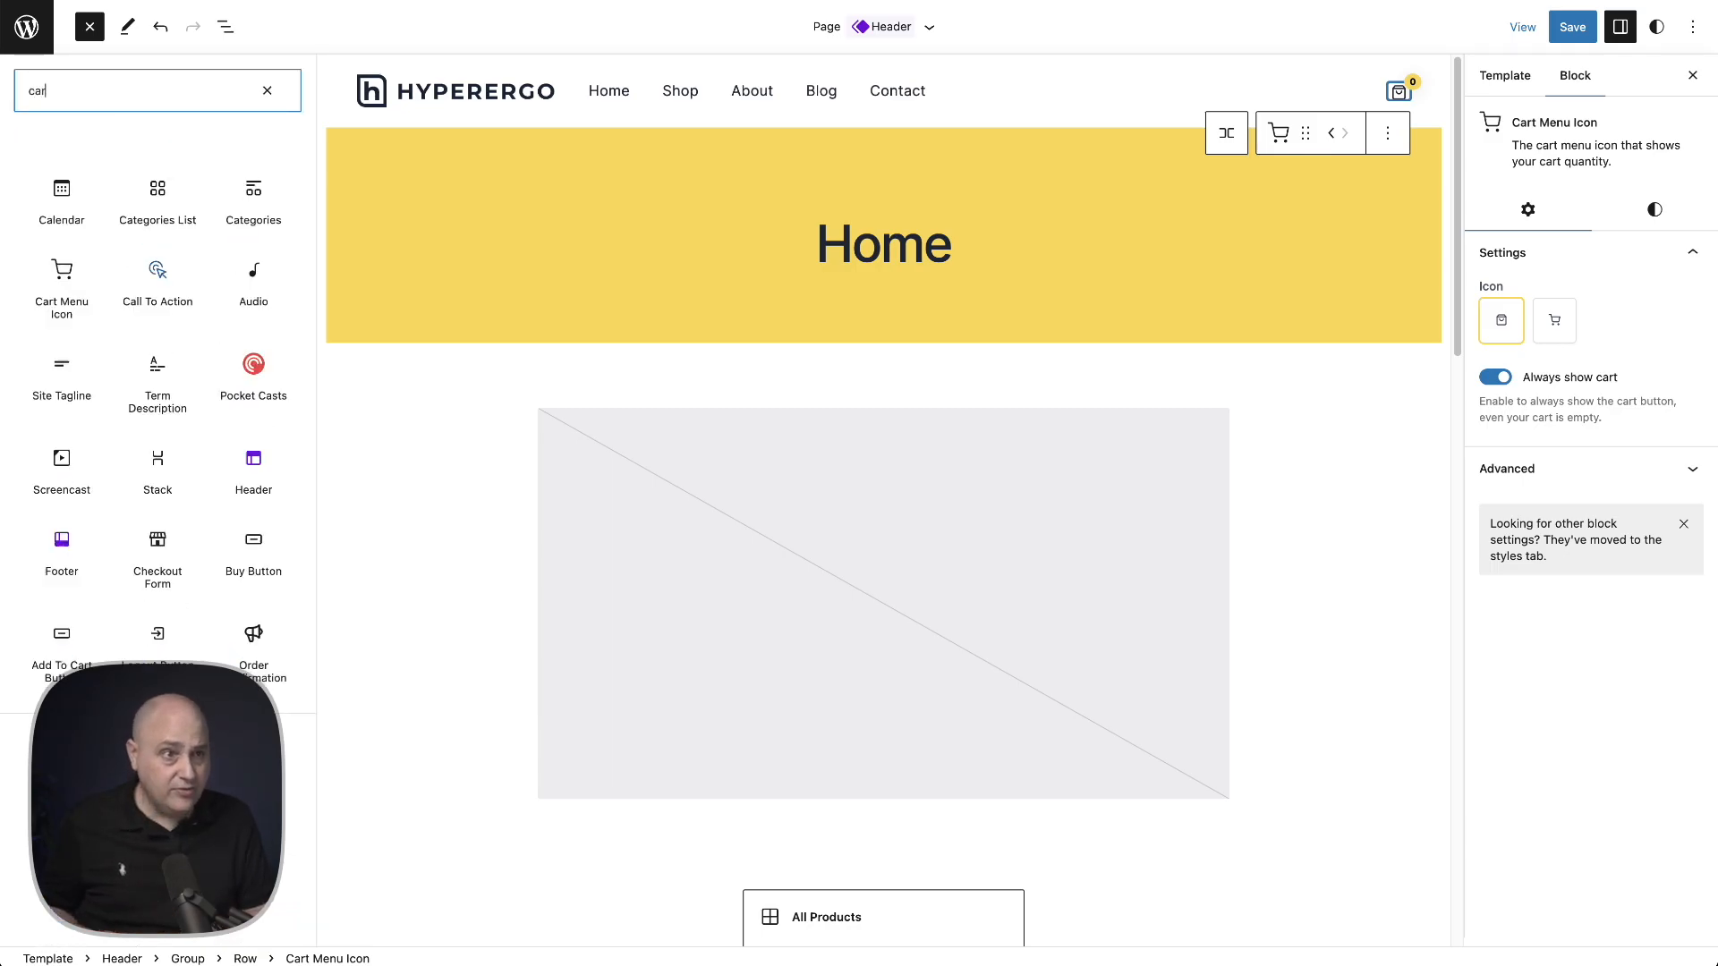
{"action": "mouse_move", "coordinate": [63, 223]}
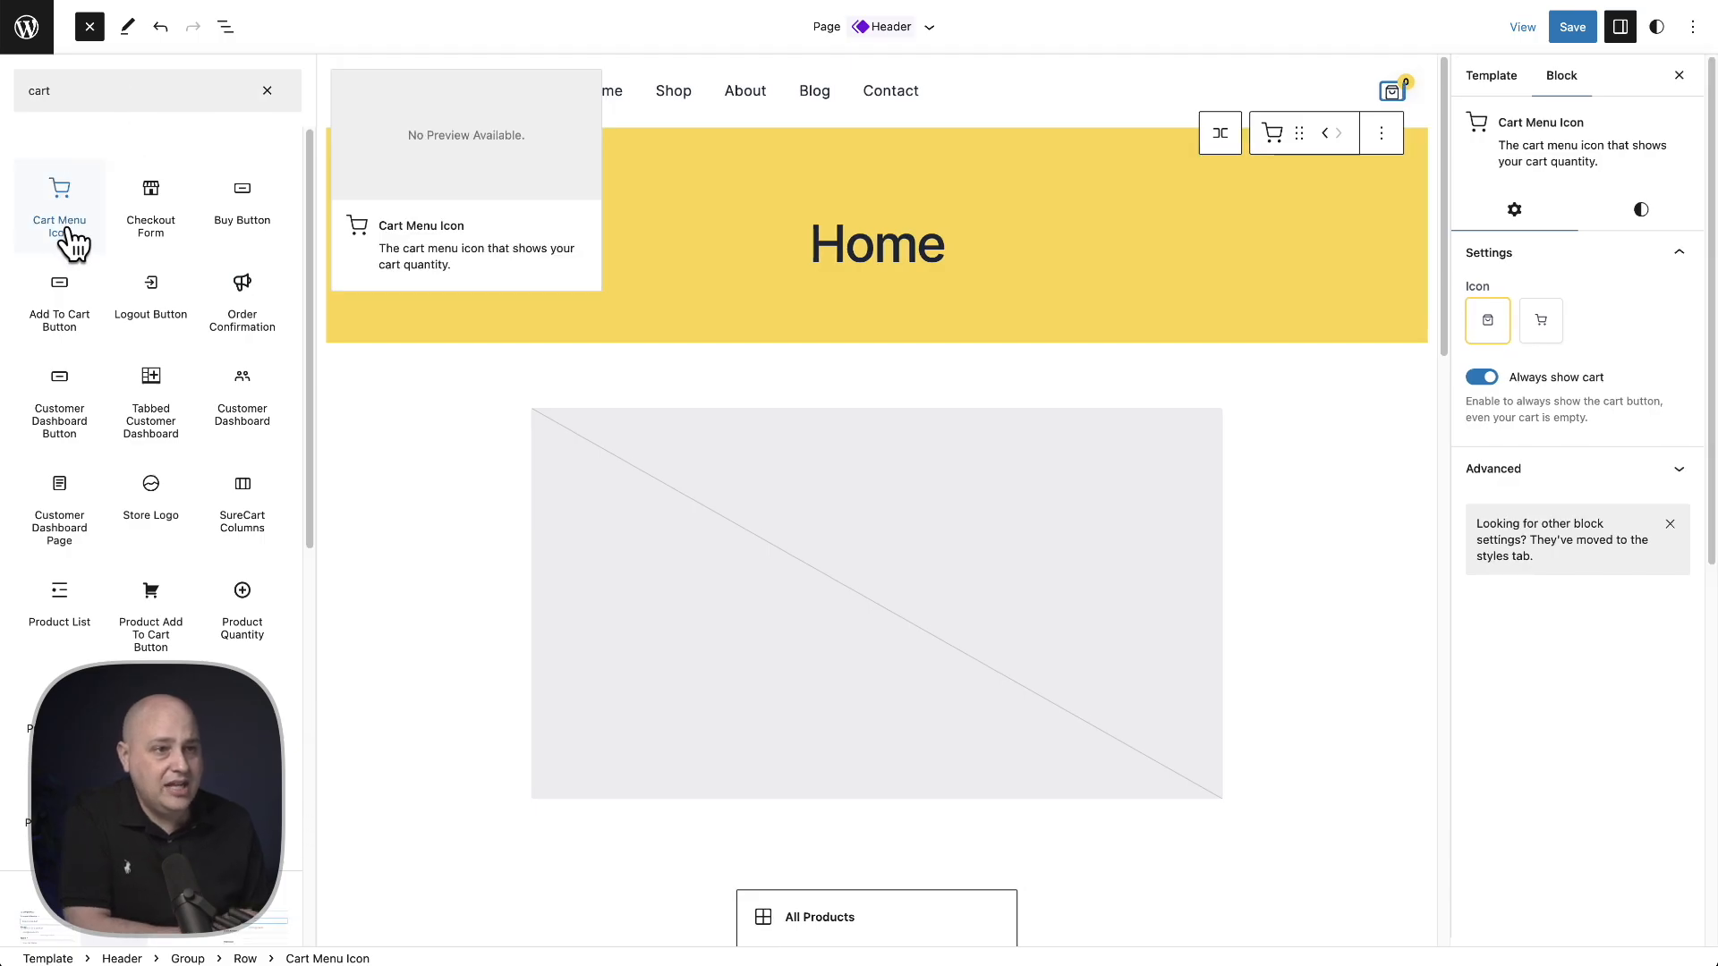
- Select the Cart Menu Icon block in the header to view its settings
{"action": "left_click", "coordinate": [1135, 115]}
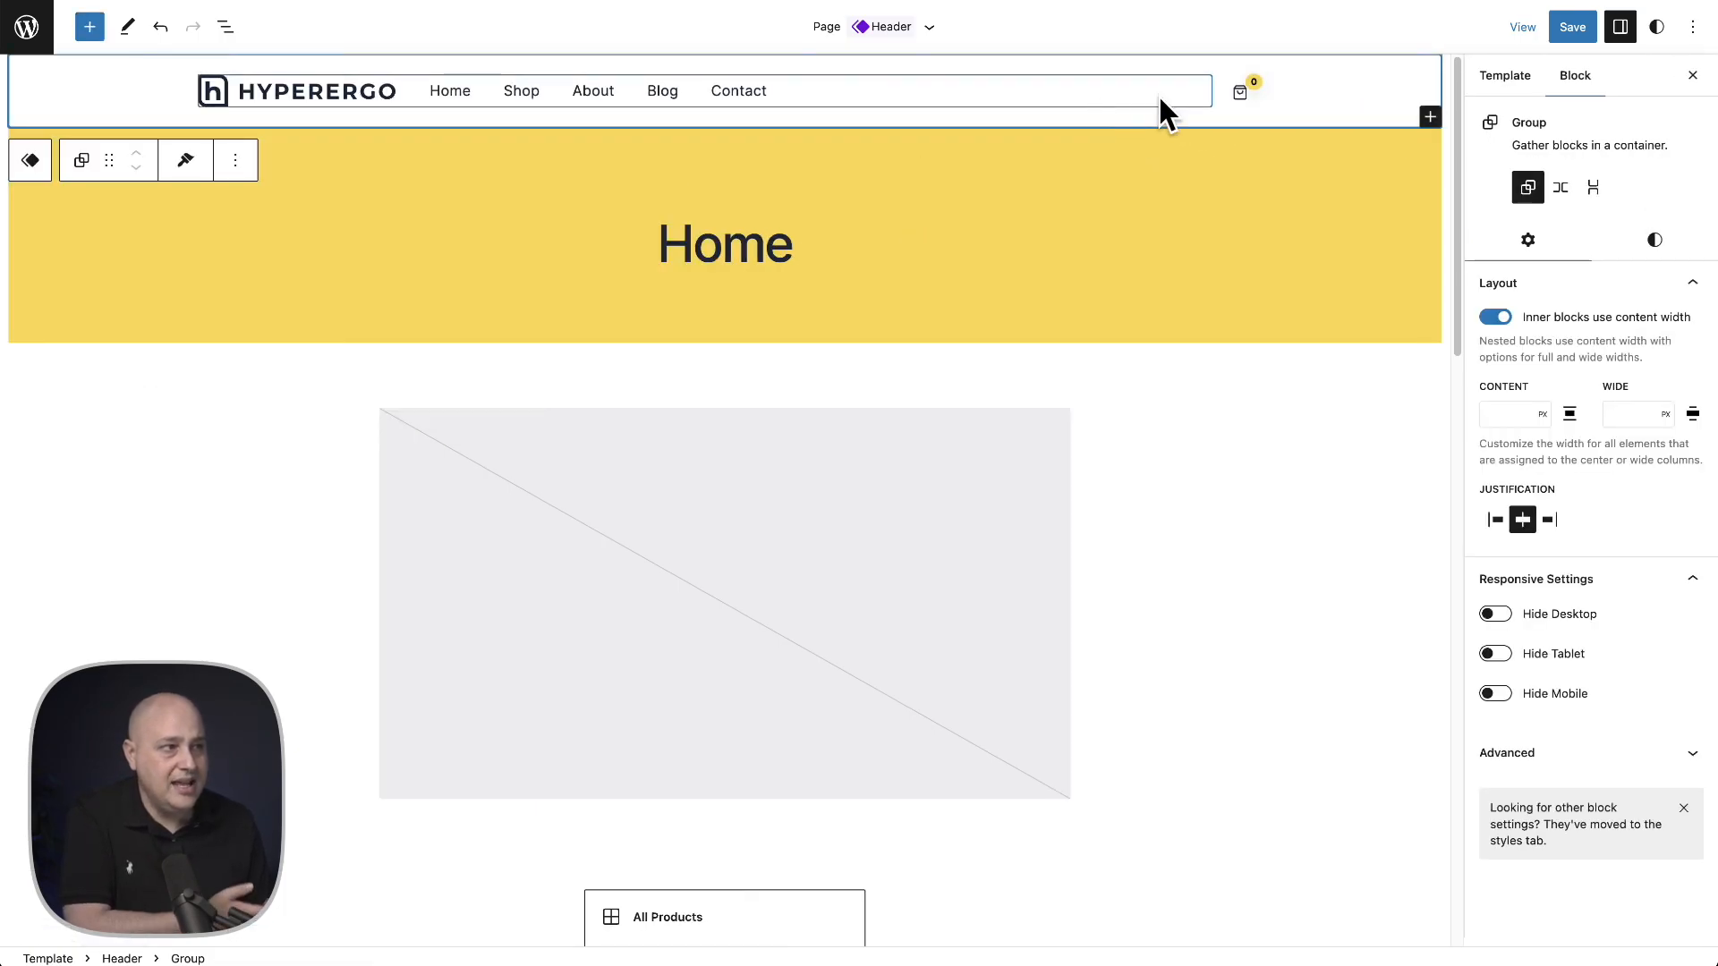
{"action": "left_click", "coordinate": [1241, 92]}
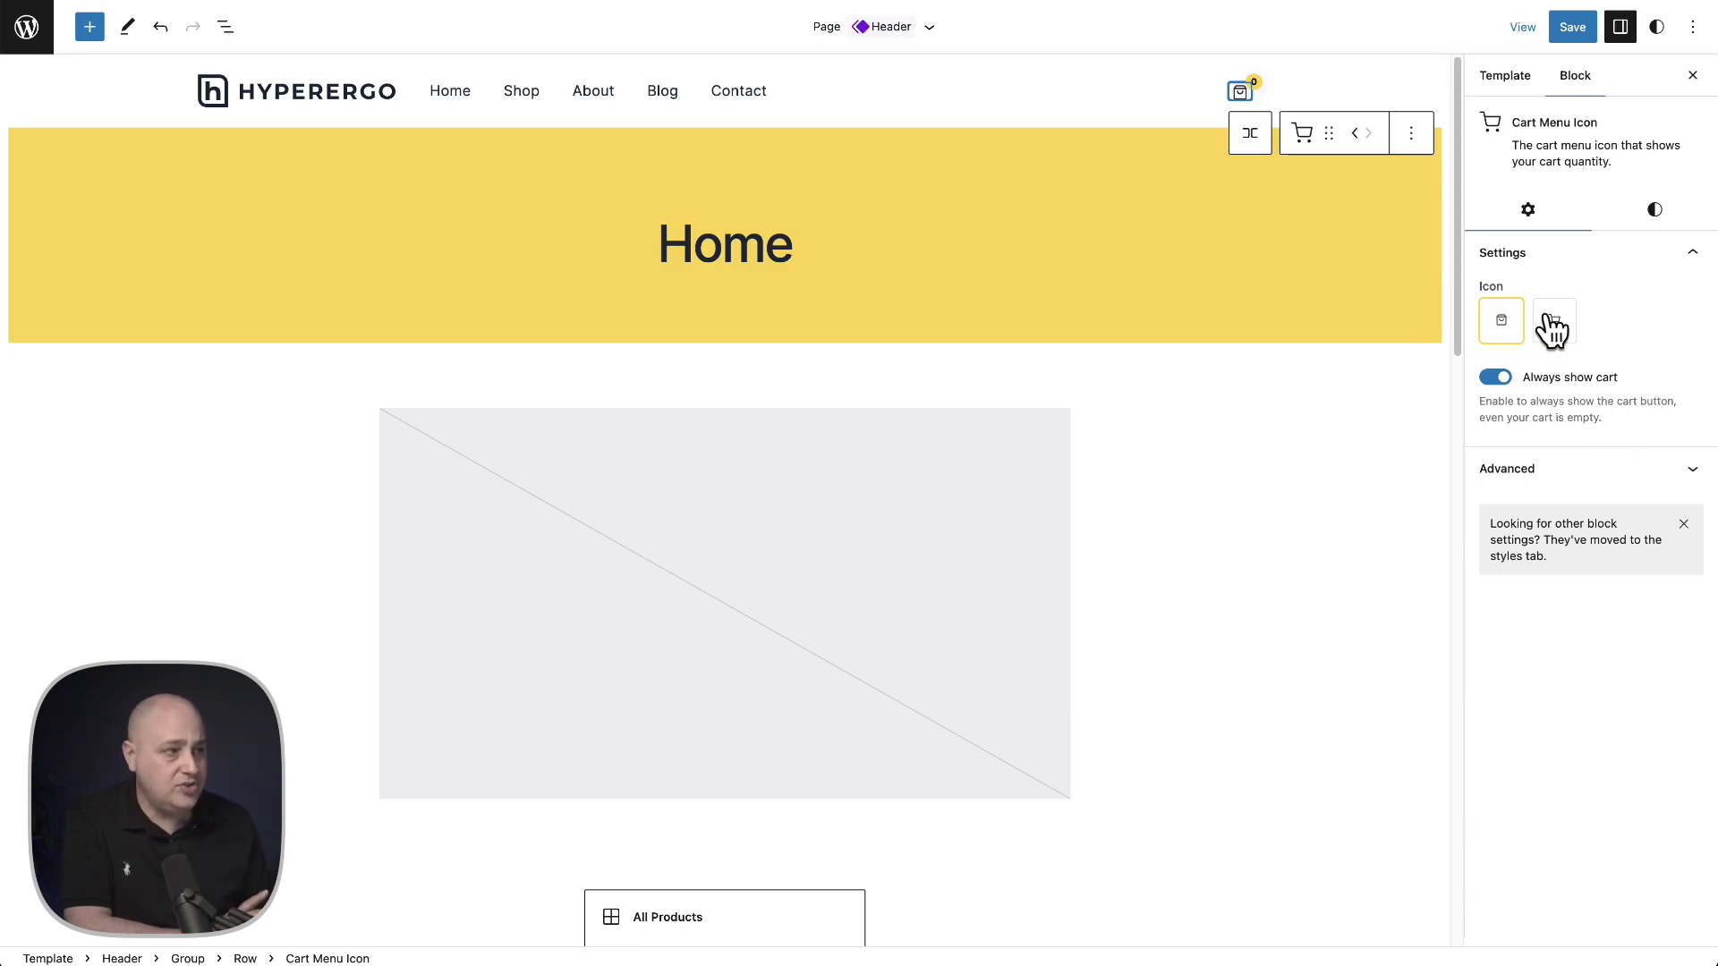
{"action": "left_click", "coordinate": [1652, 224]}
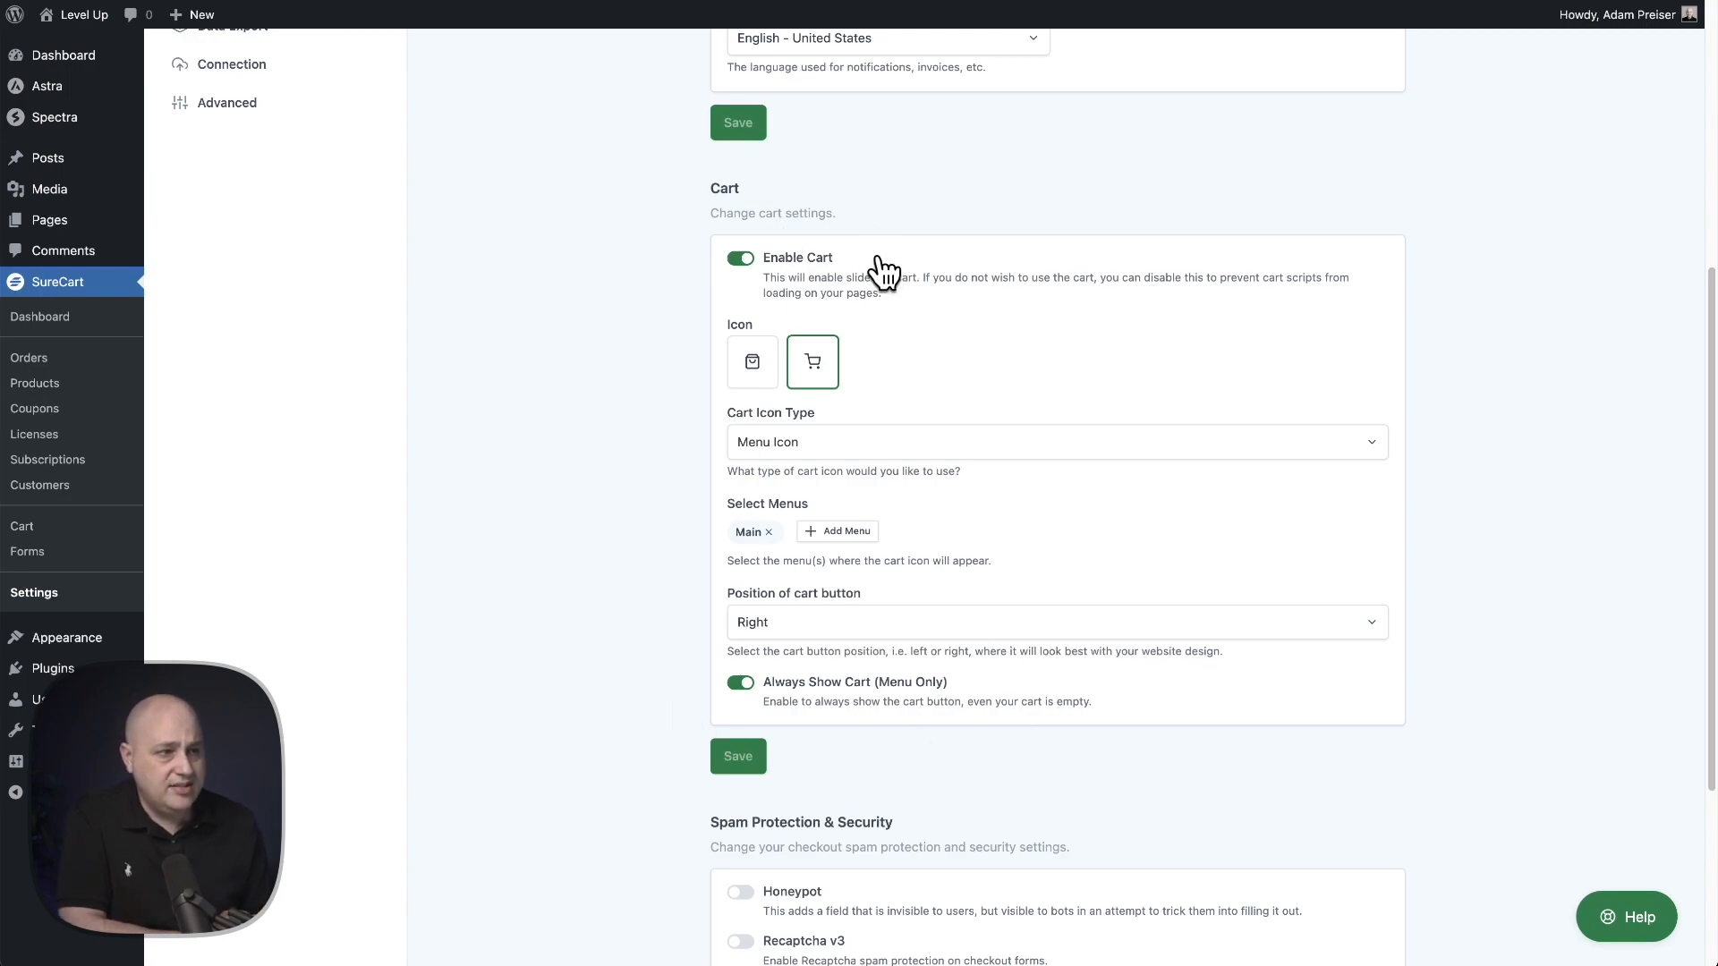
- Open the SureCart Cart editor and expand the Cart block's structure in List View
{"action": "mouse_move", "coordinate": [87, 648]}
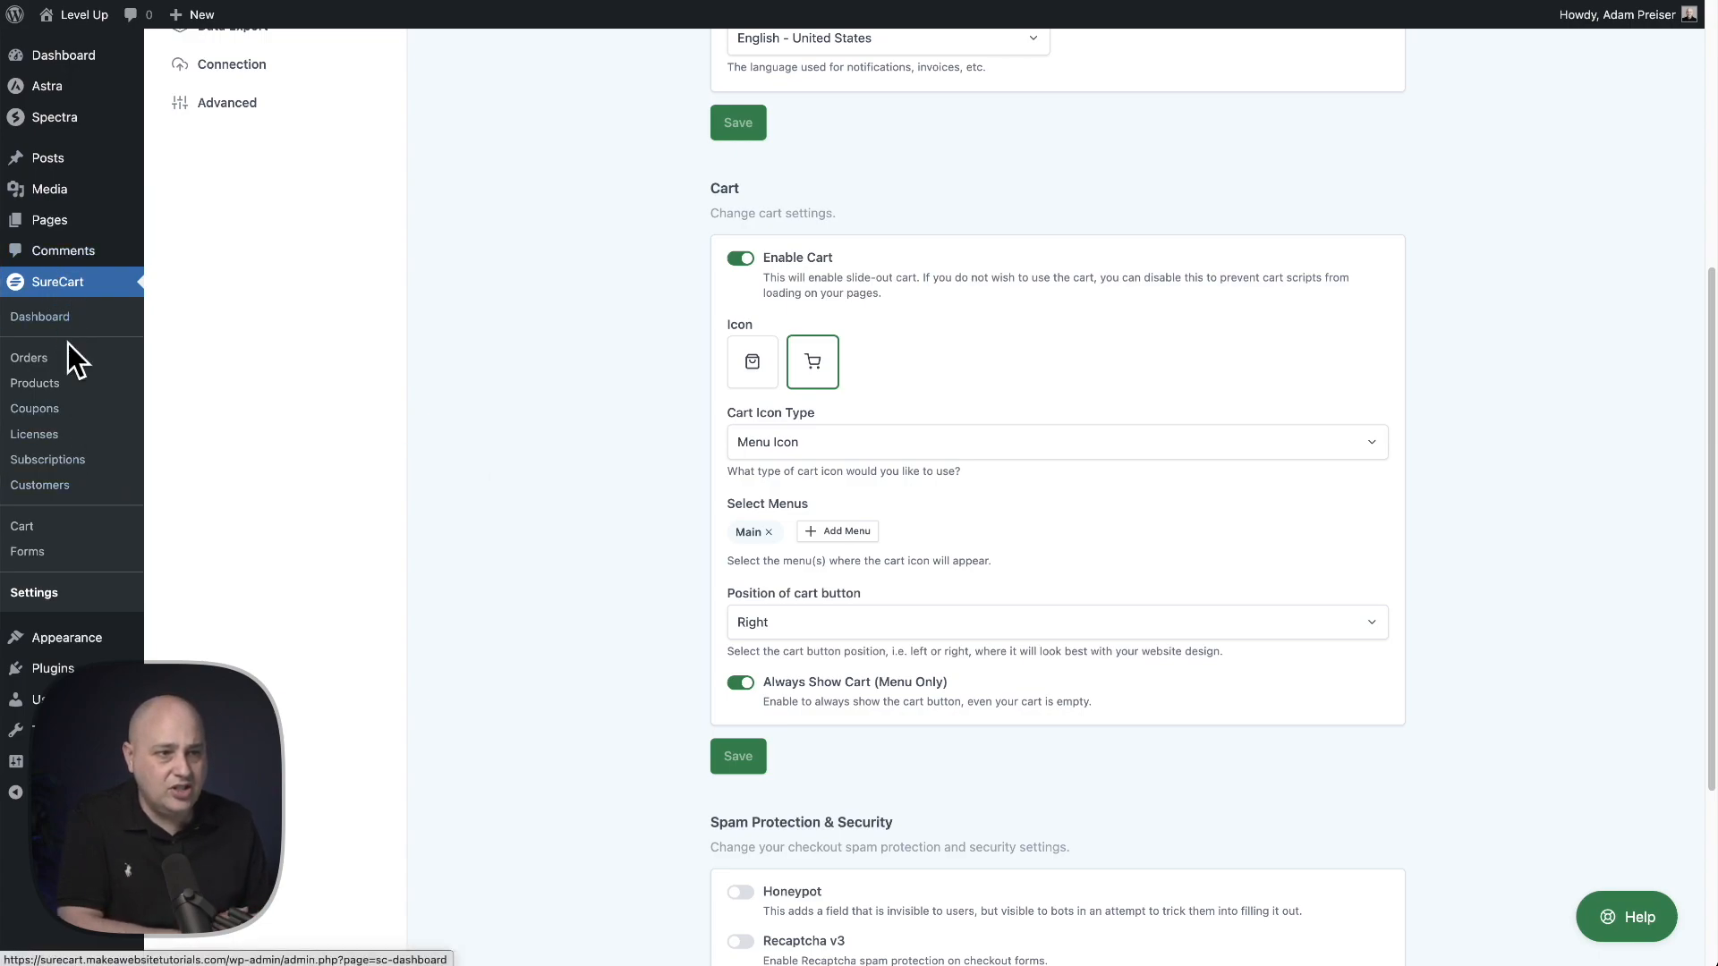
{"action": "left_click", "coordinate": [34, 529]}
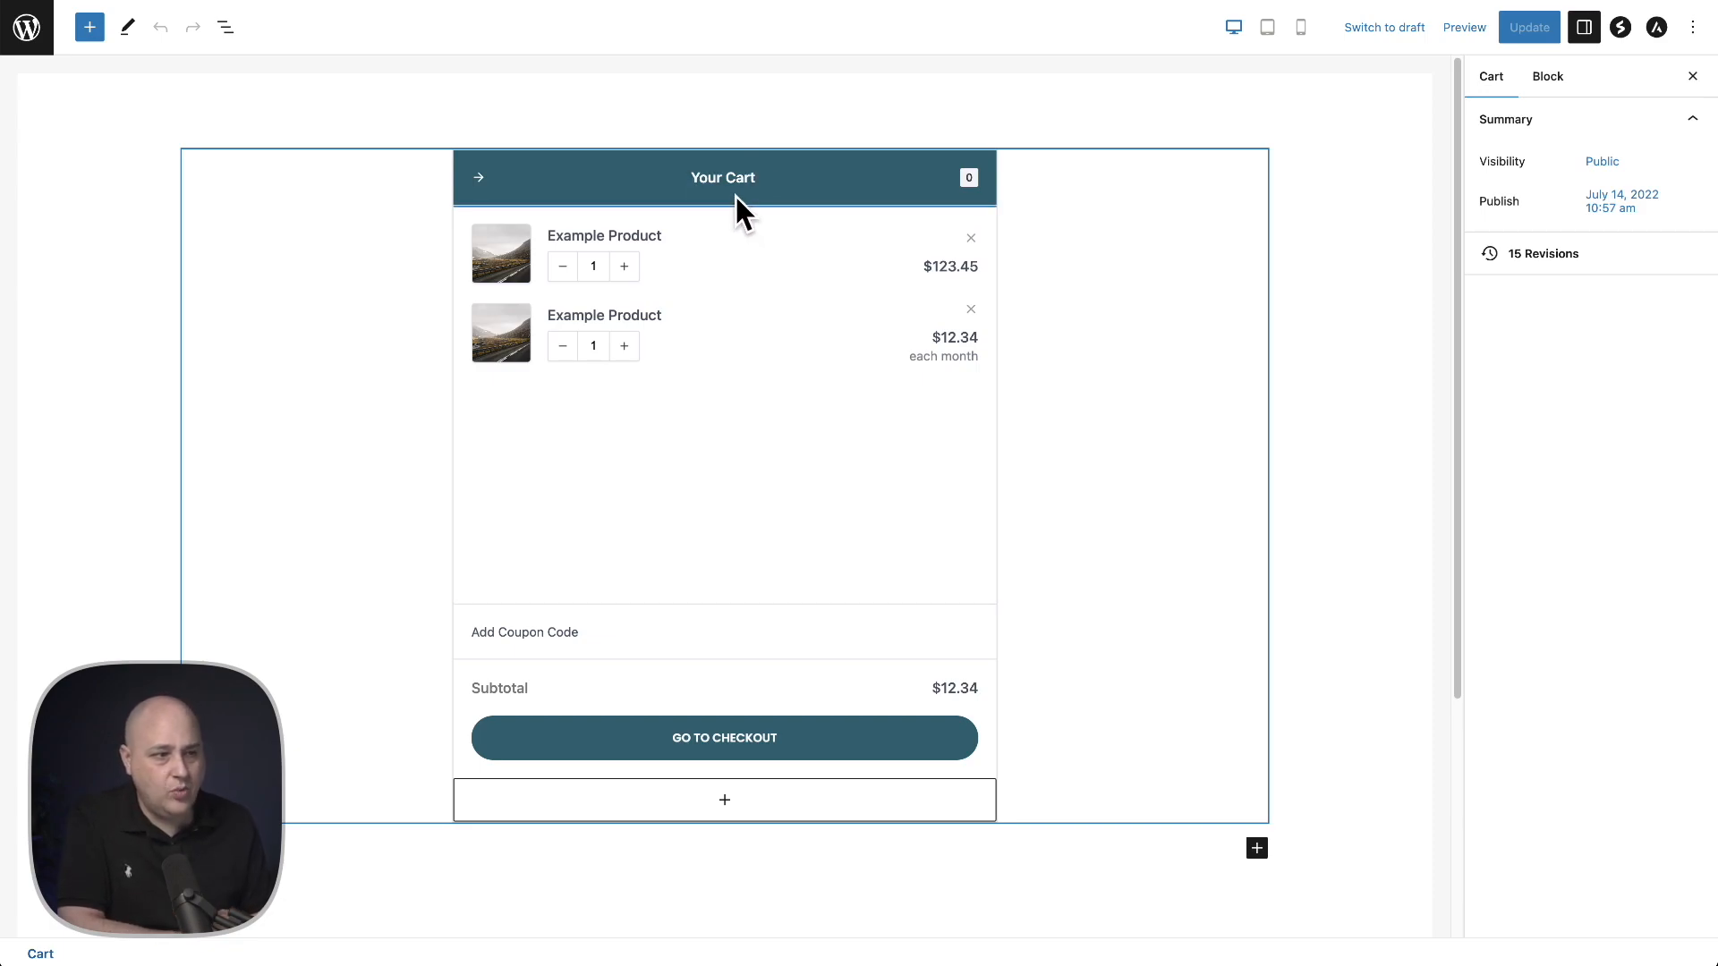
{"action": "left_click", "coordinate": [228, 29]}
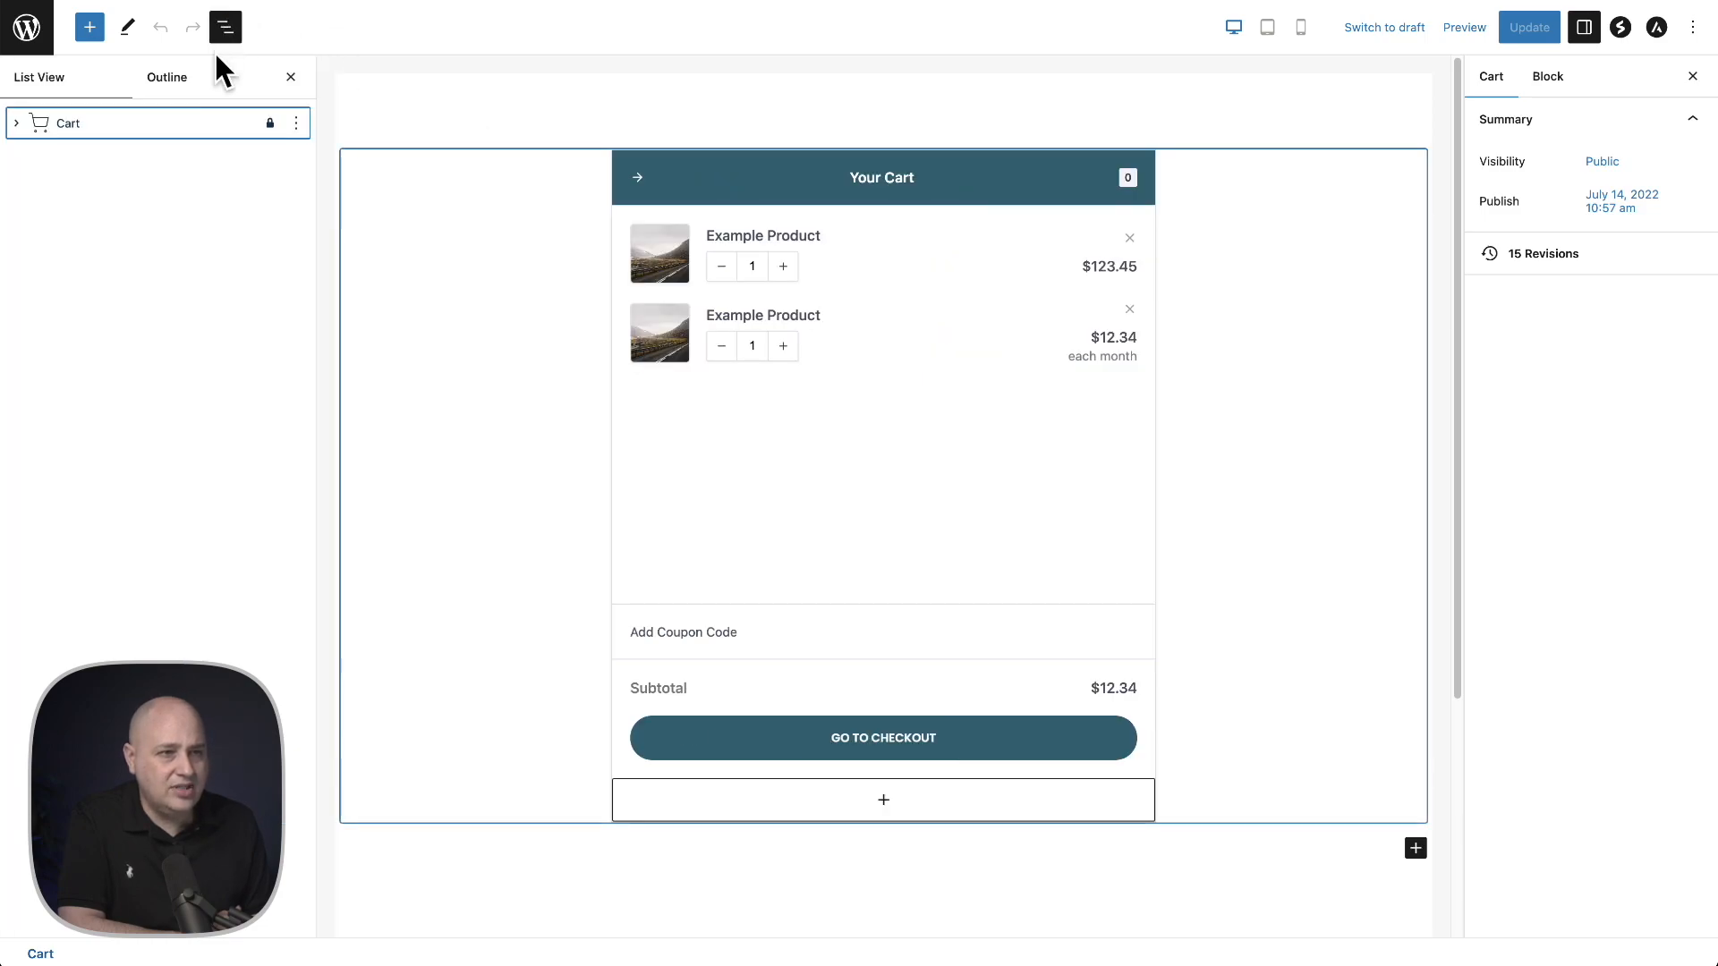
{"action": "left_click", "coordinate": [16, 123]}
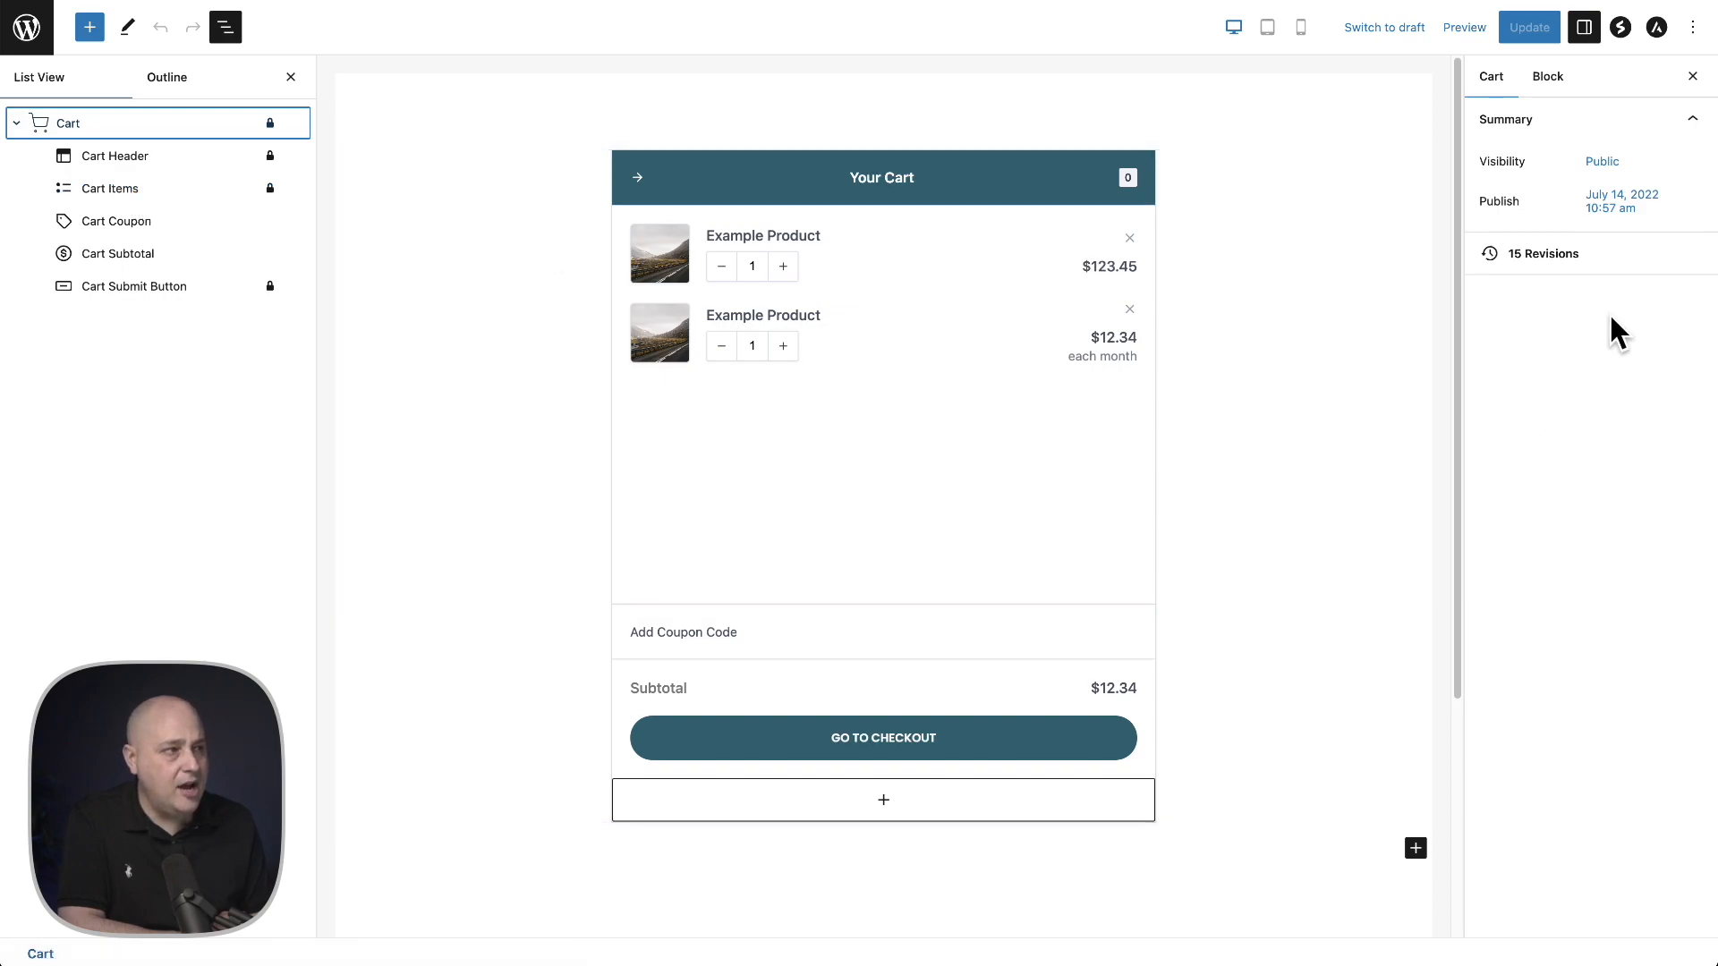
{"action": "left_click", "coordinate": [102, 124]}
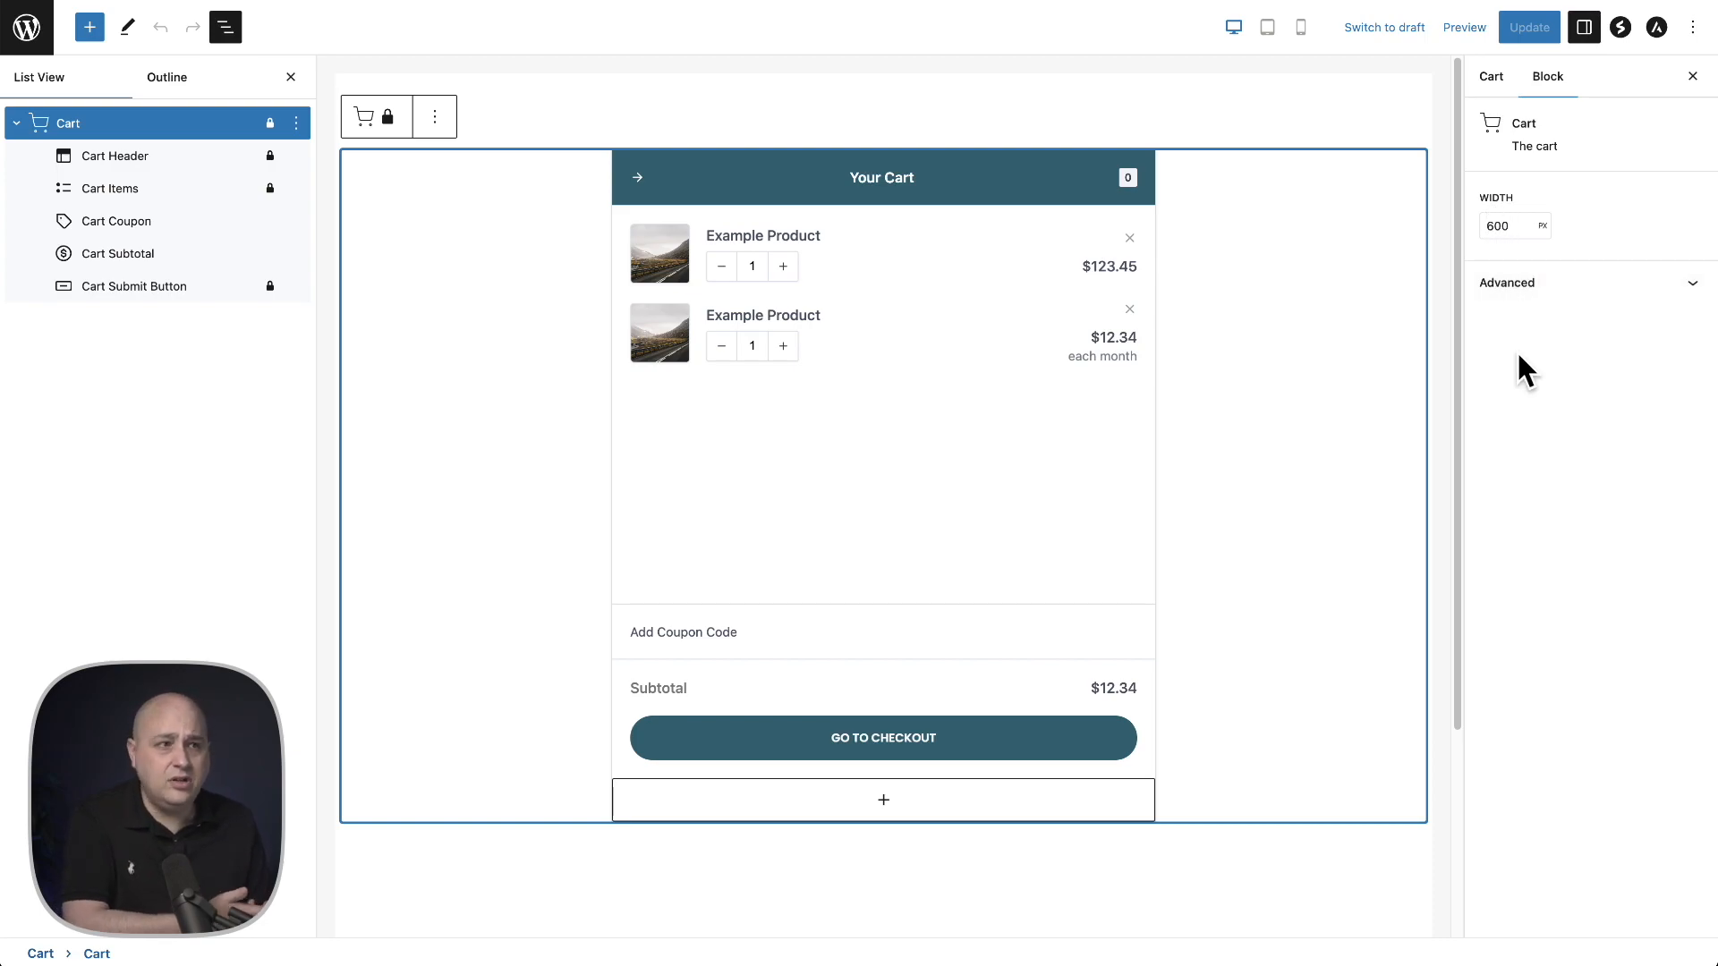
- Change the Cart Header title text to "Review Your Cart"
{"action": "left_click", "coordinate": [134, 159]}
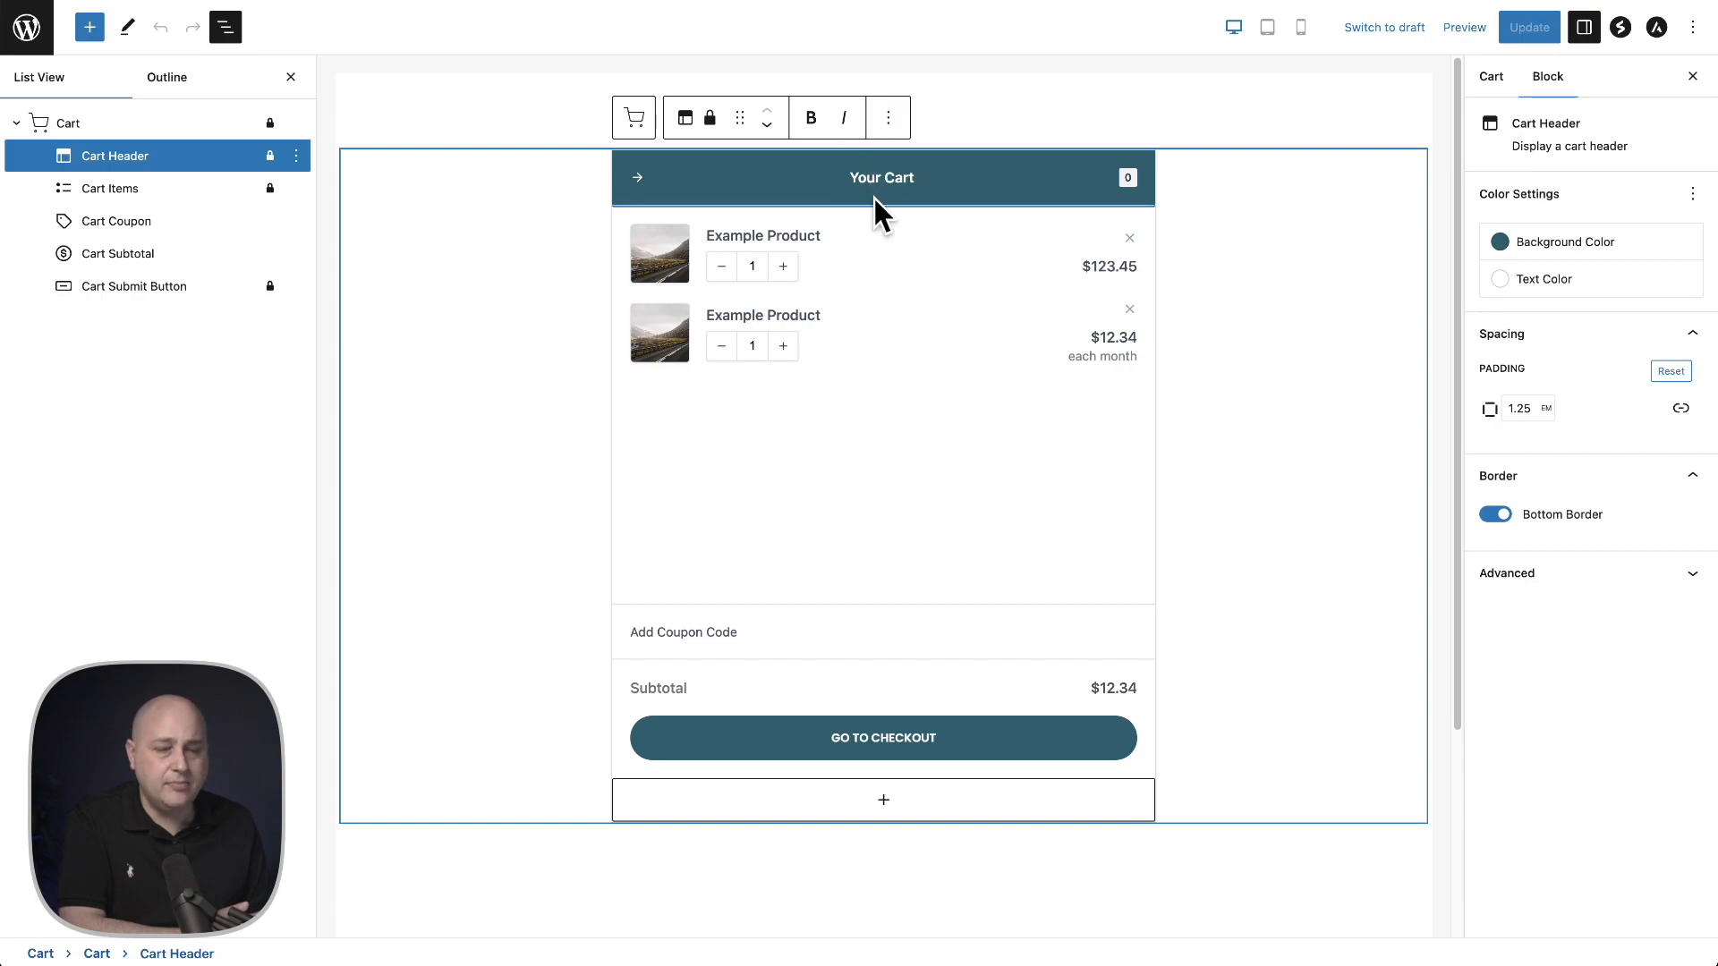
{"action": "left_click", "coordinate": [858, 177]}
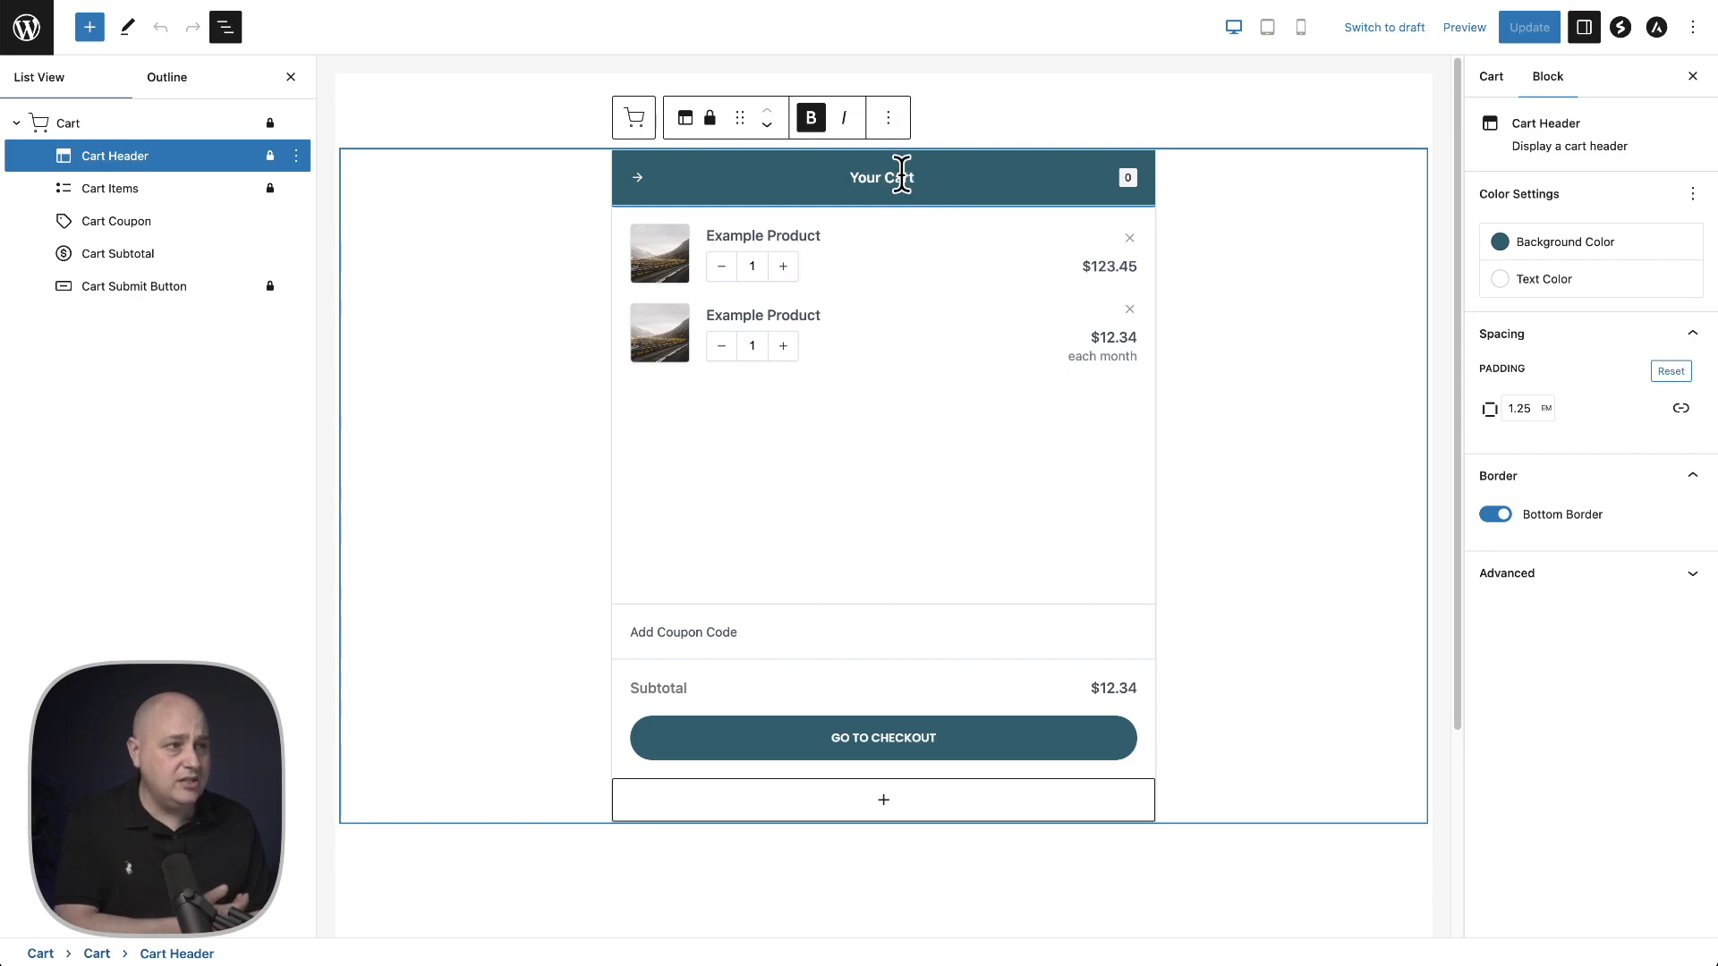
{"action": "triple_click", "coordinate": [879, 177]}
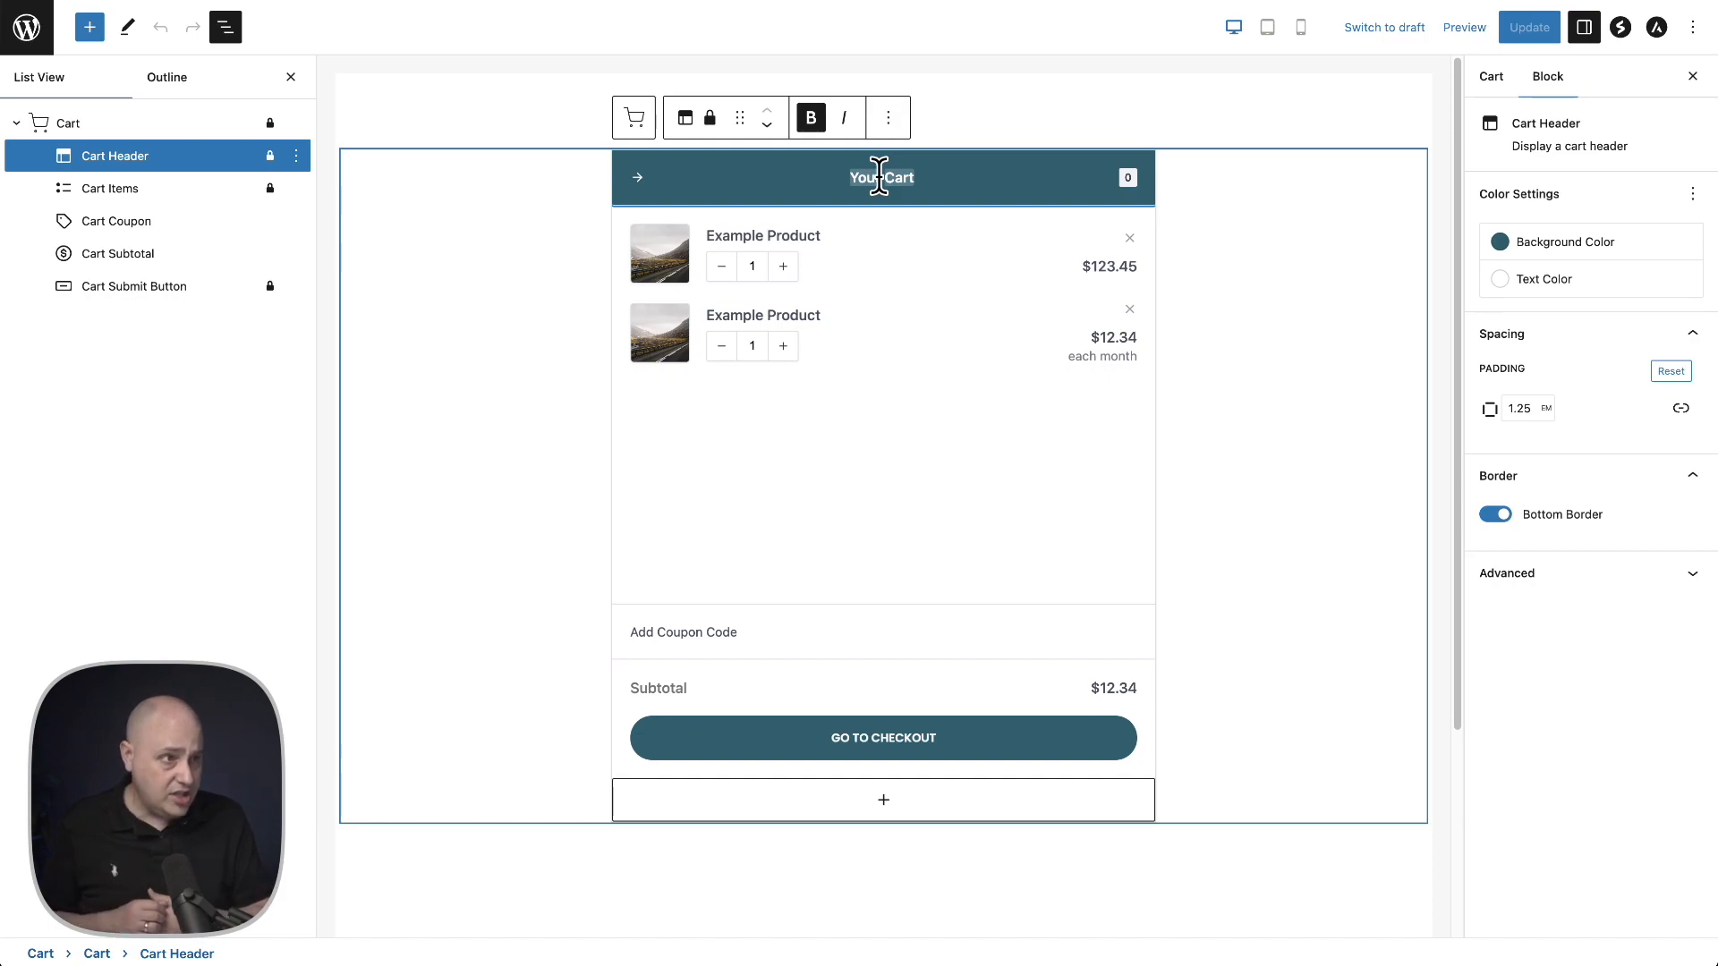
{"action": "type", "text": "Review Your Cart"}
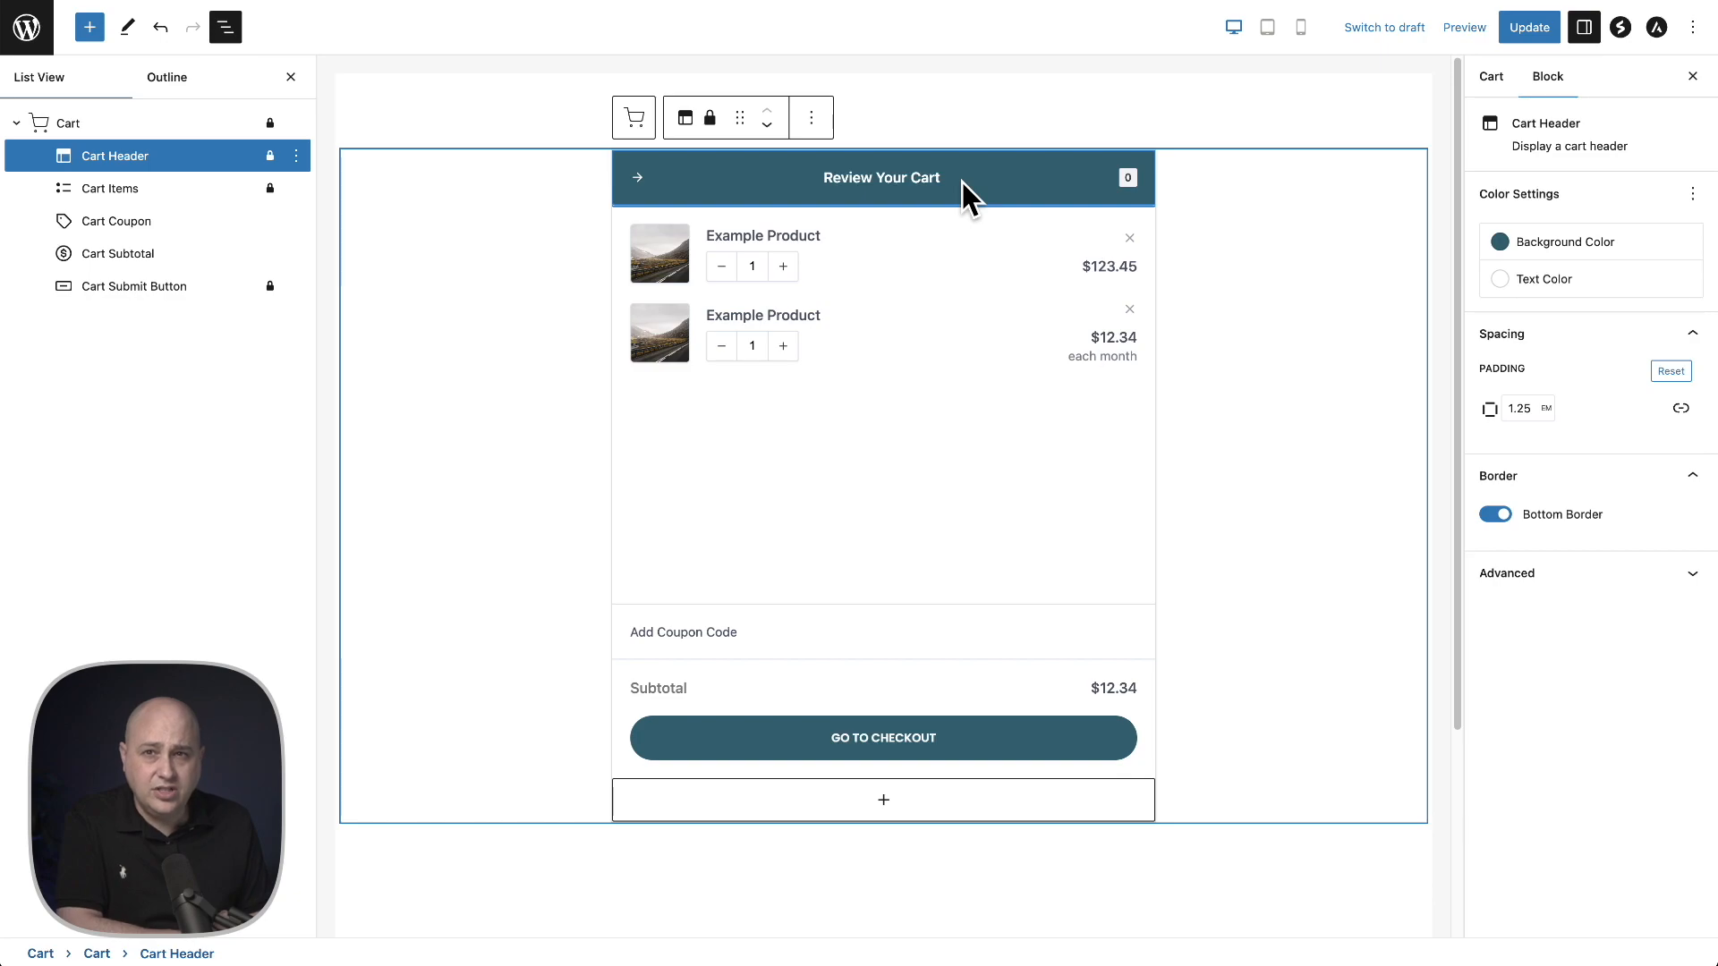
- Toggle the Cart Items block's Editable attribute off and back on
{"action": "left_click", "coordinate": [141, 191]}
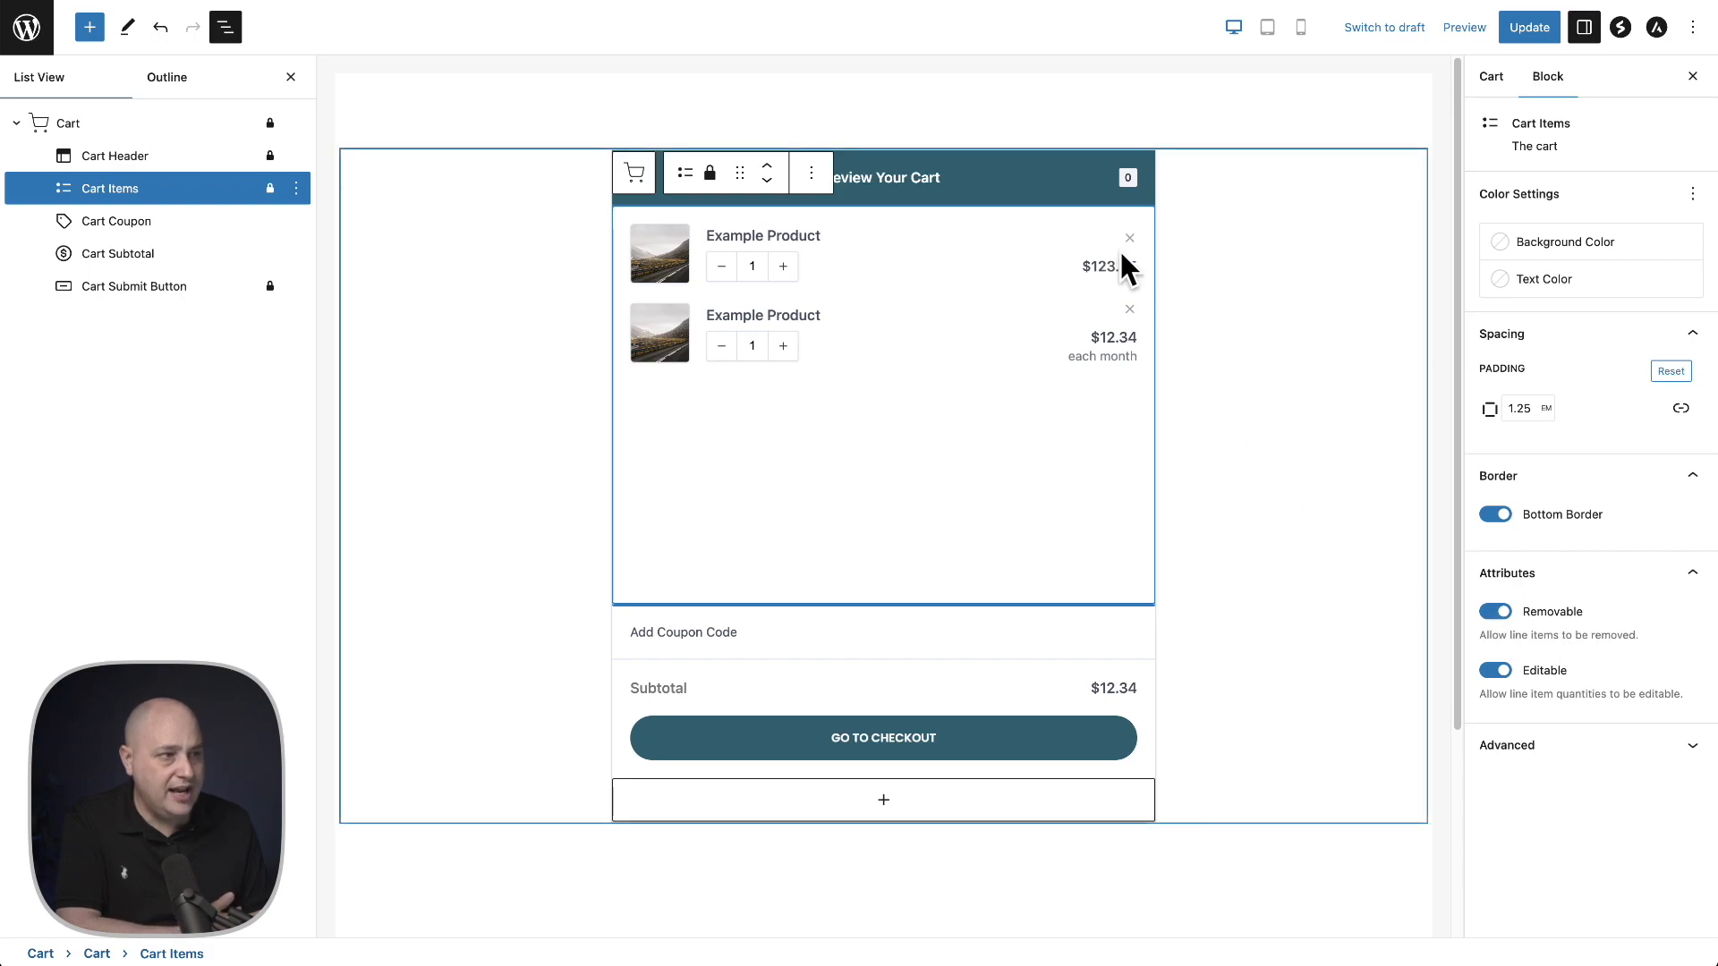
{"action": "left_click", "coordinate": [1496, 671]}
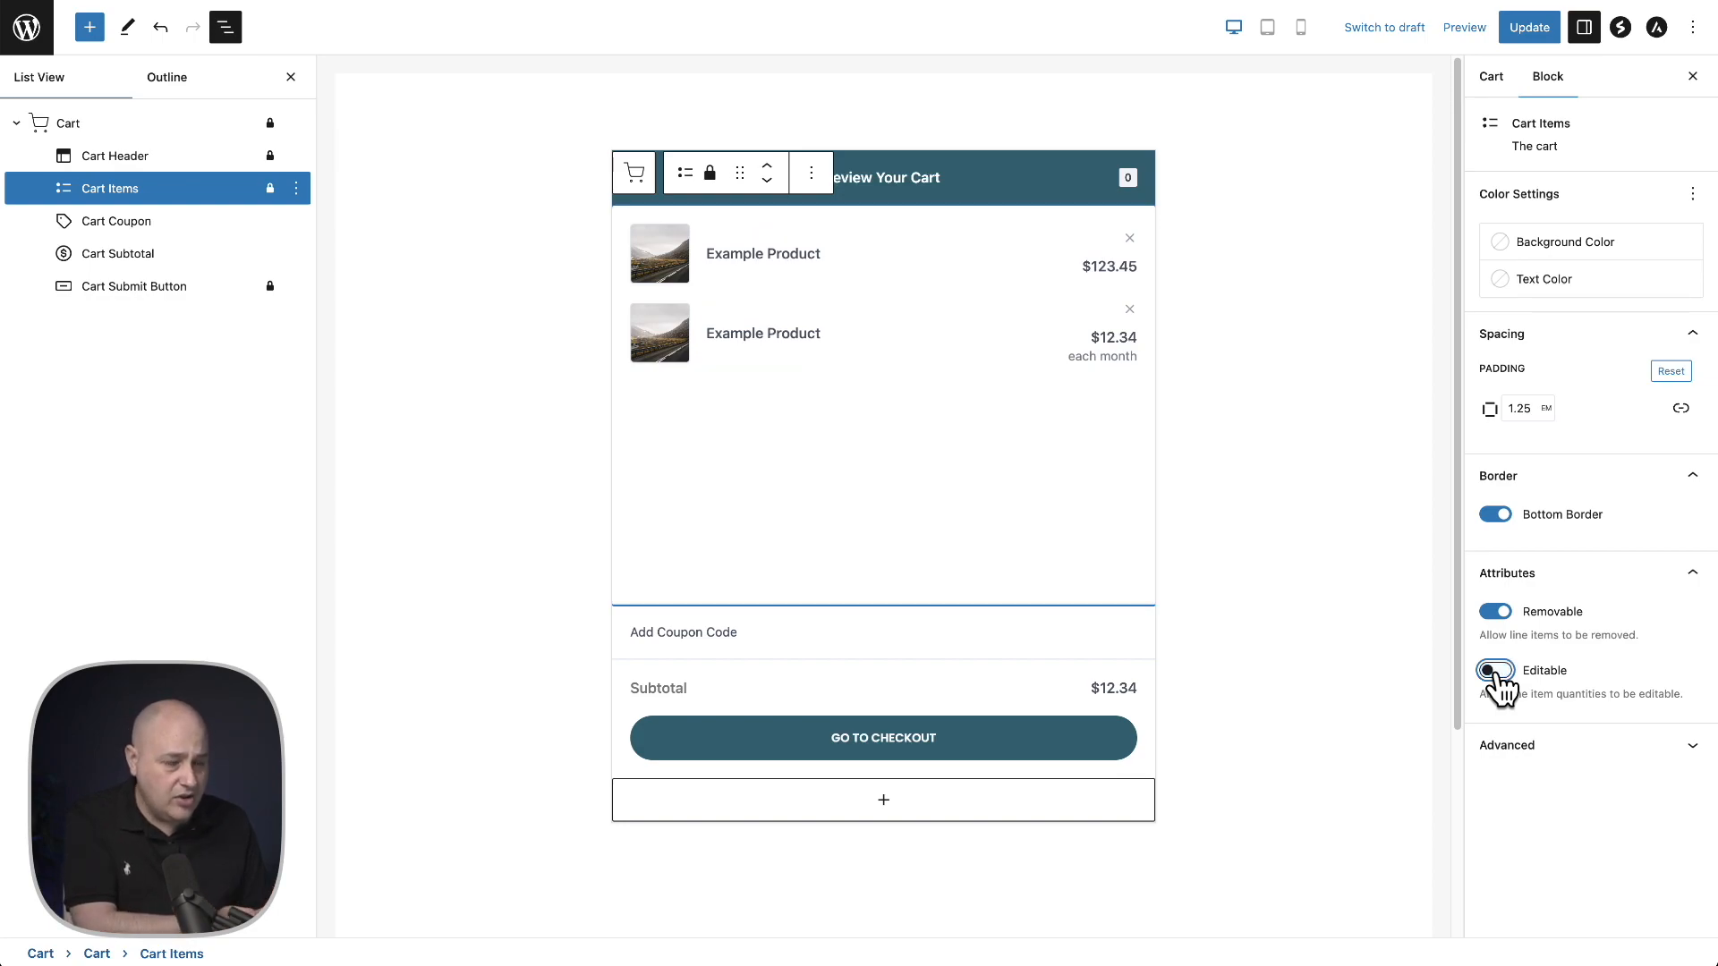
{"action": "left_click", "coordinate": [1496, 672]}
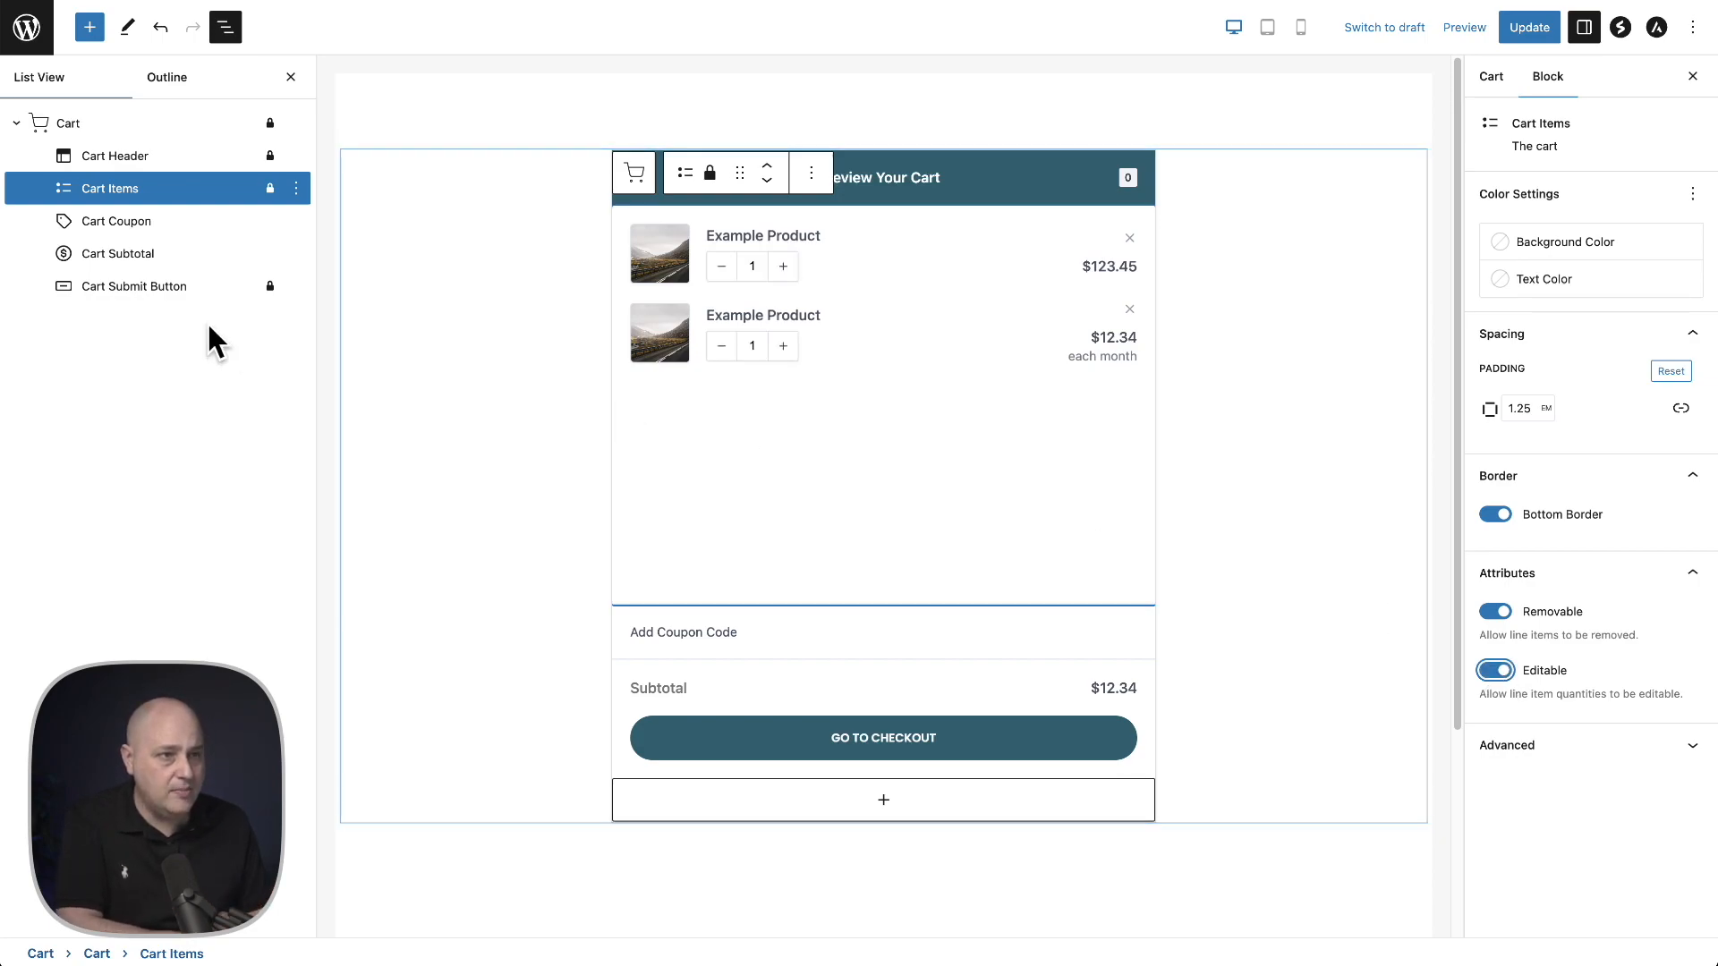
- Inspect the settings of the Cart Coupon, Cart Subtotal and Cart Submit Button blocks
{"action": "left_click", "coordinate": [179, 235]}
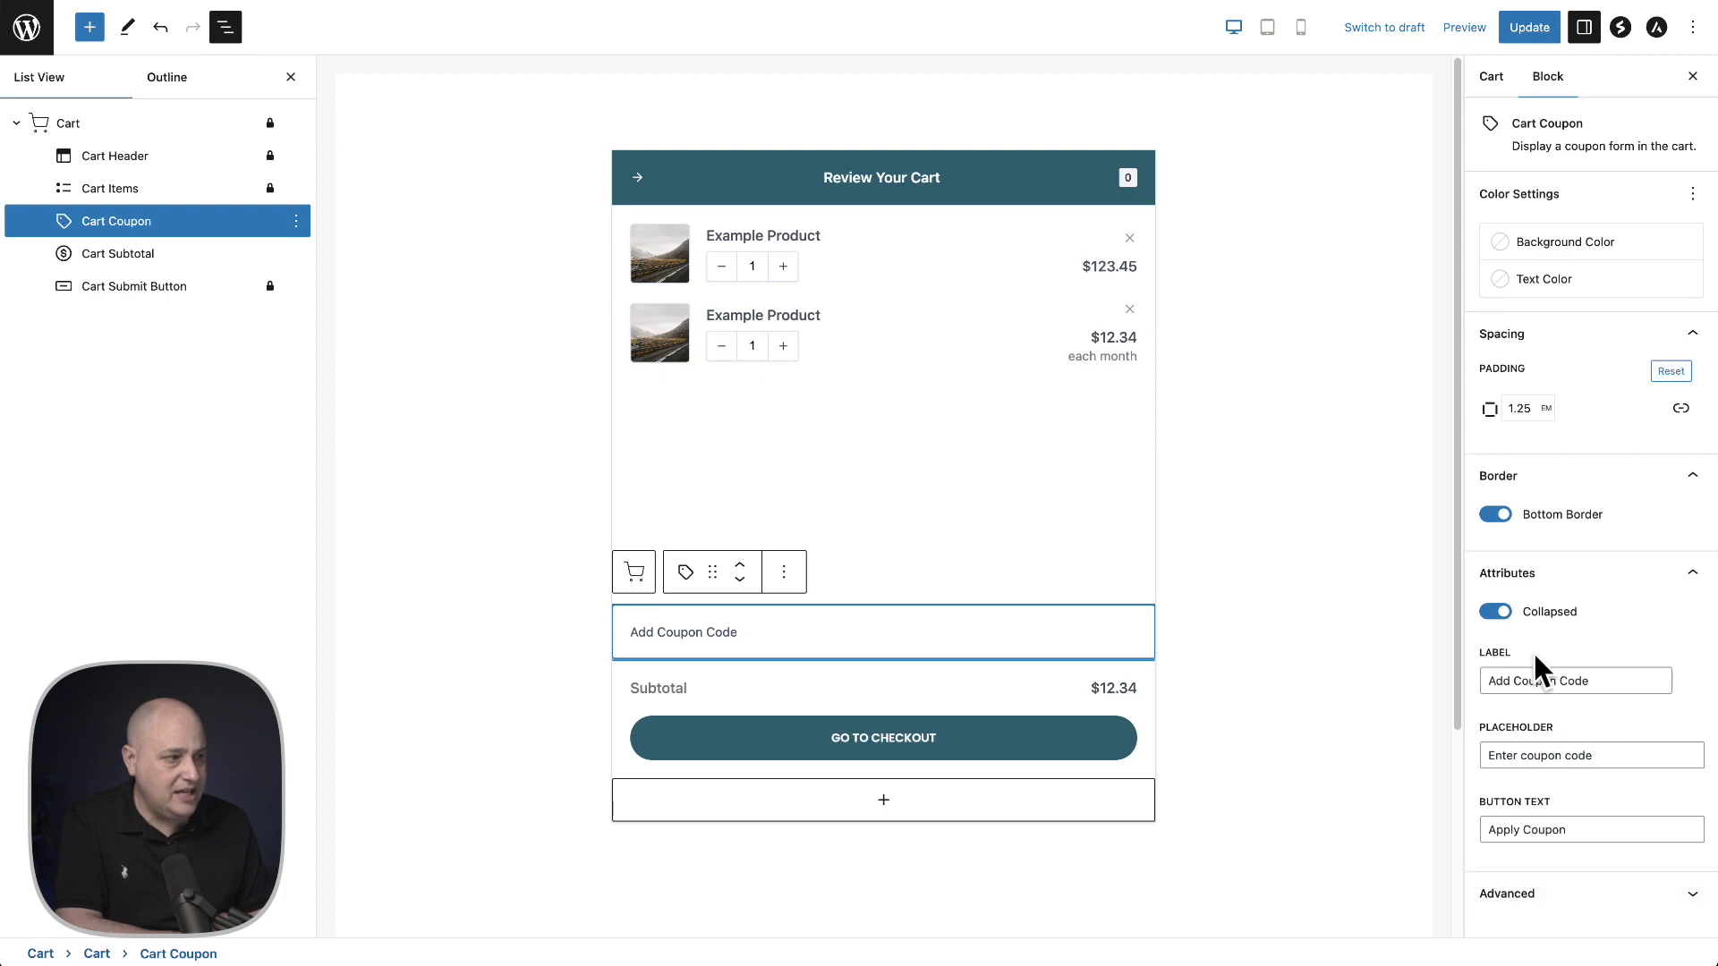
{"action": "left_click", "coordinate": [123, 259]}
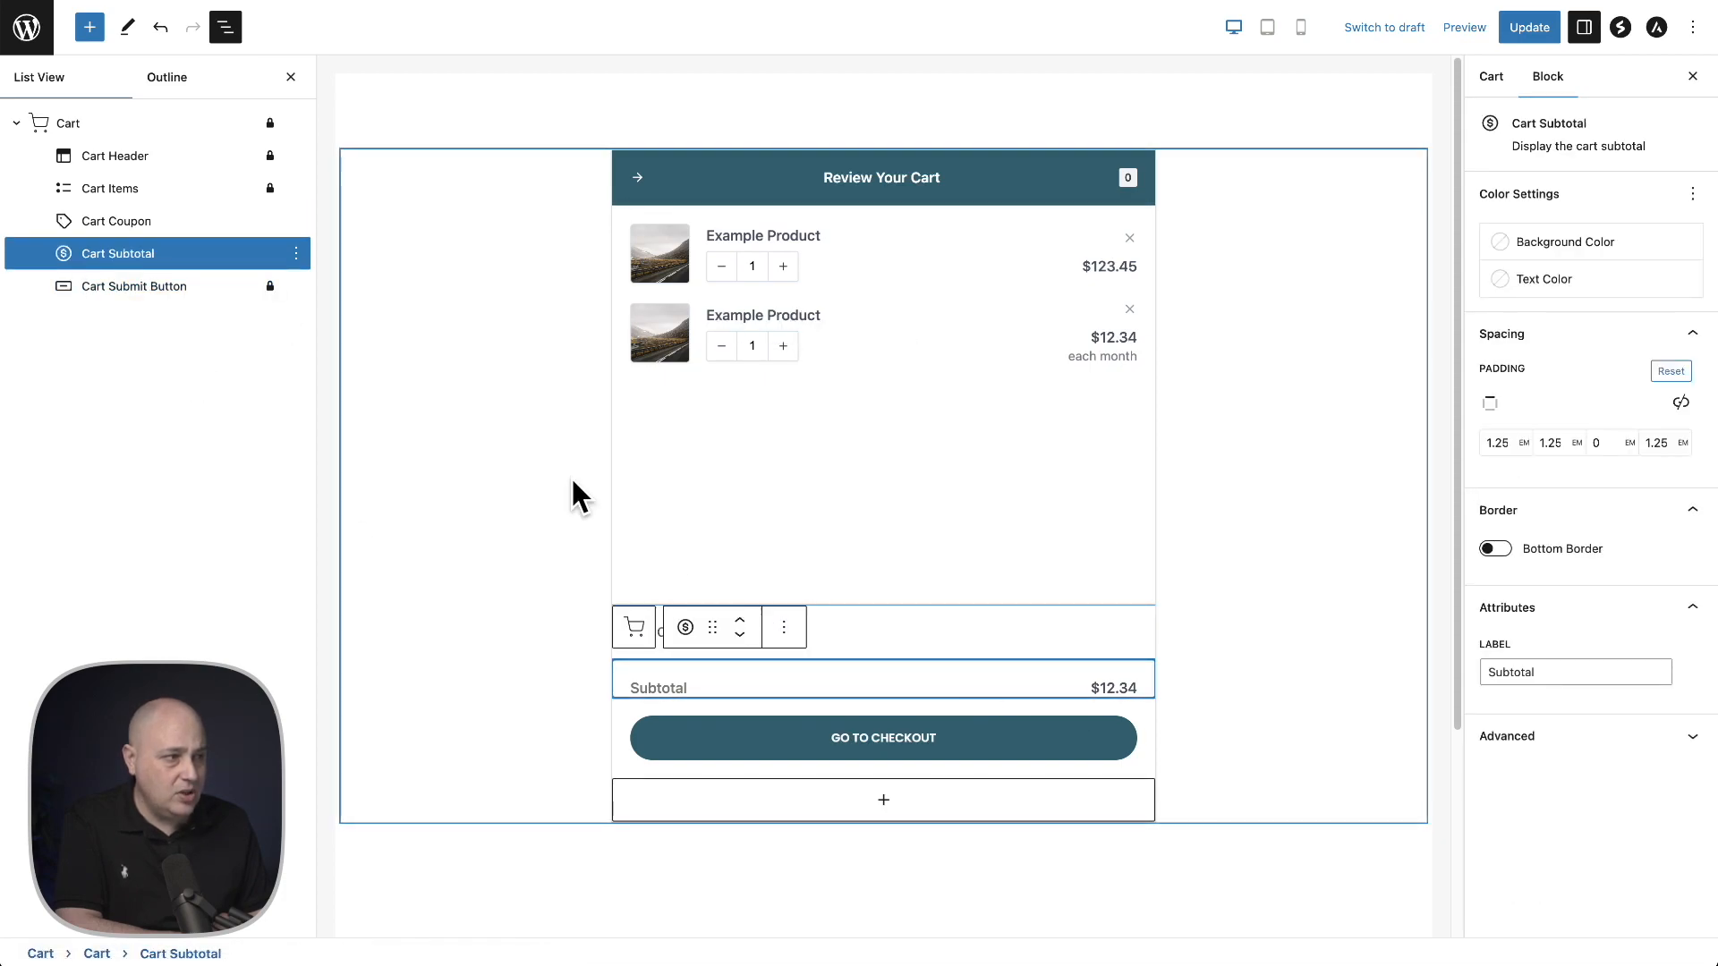
{"action": "left_click", "coordinate": [191, 302]}
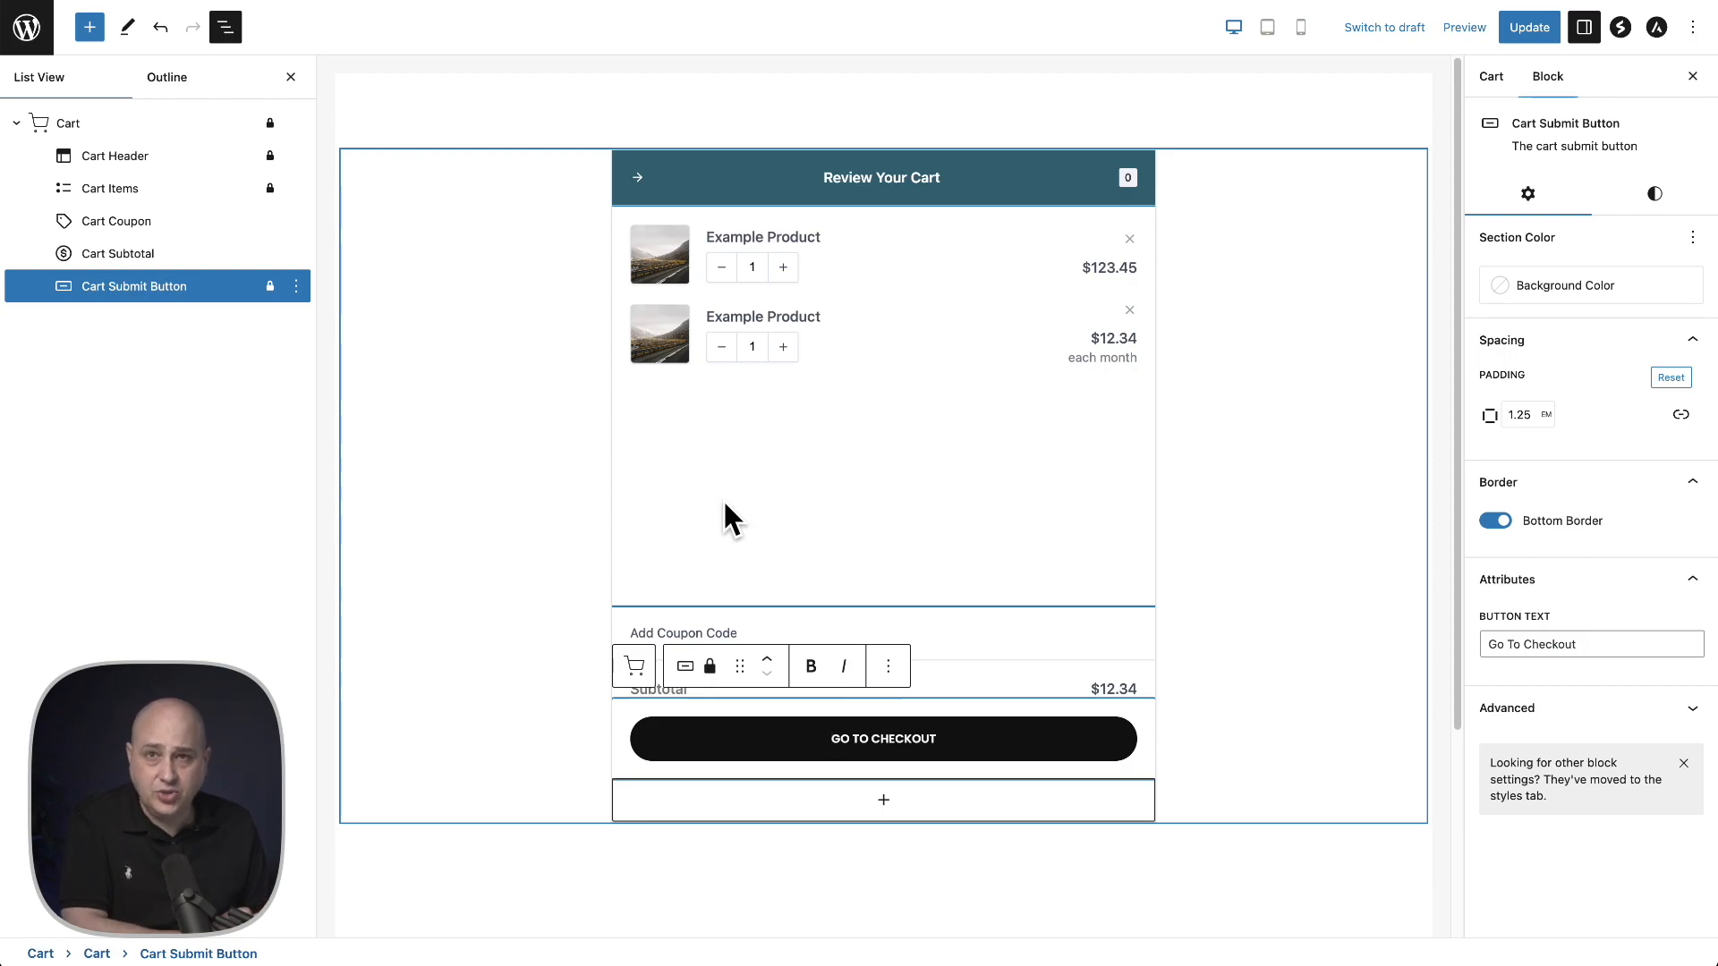
- Add a Cart Message block below the cart header and remove it again
{"action": "left_click", "coordinate": [90, 27]}
{"action": "left_click_drag", "start_coordinate": [160, 295], "coordinate": [757, 229]}
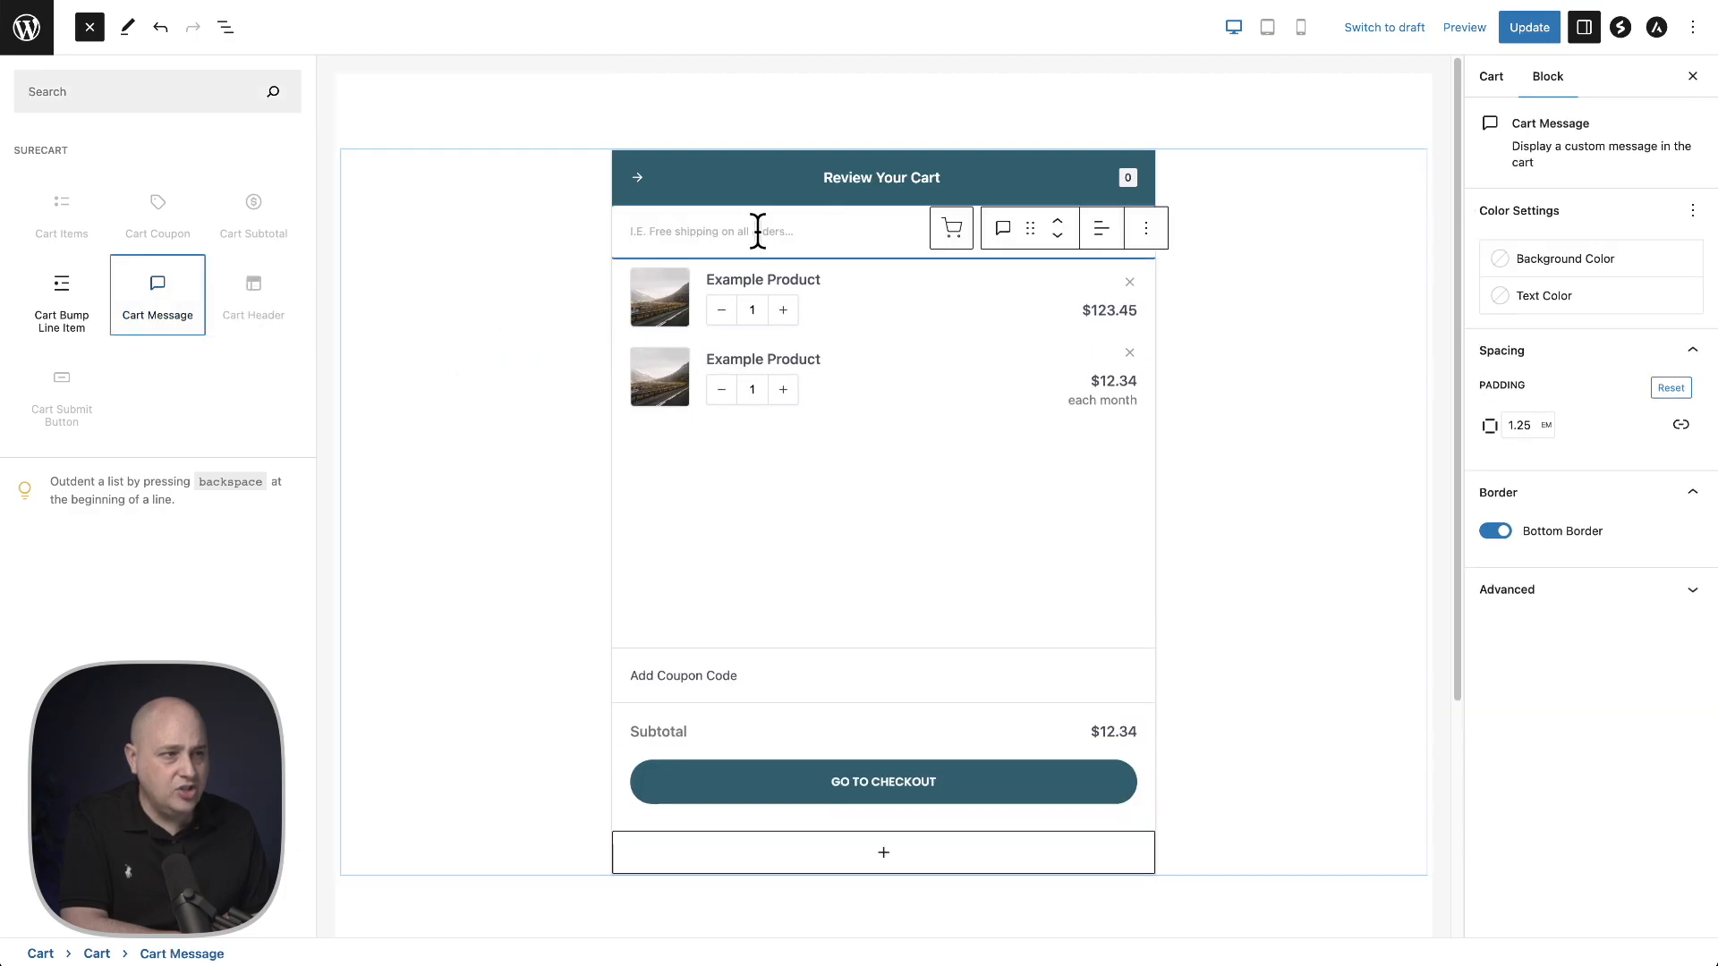
{"action": "left_click", "coordinate": [758, 229]}
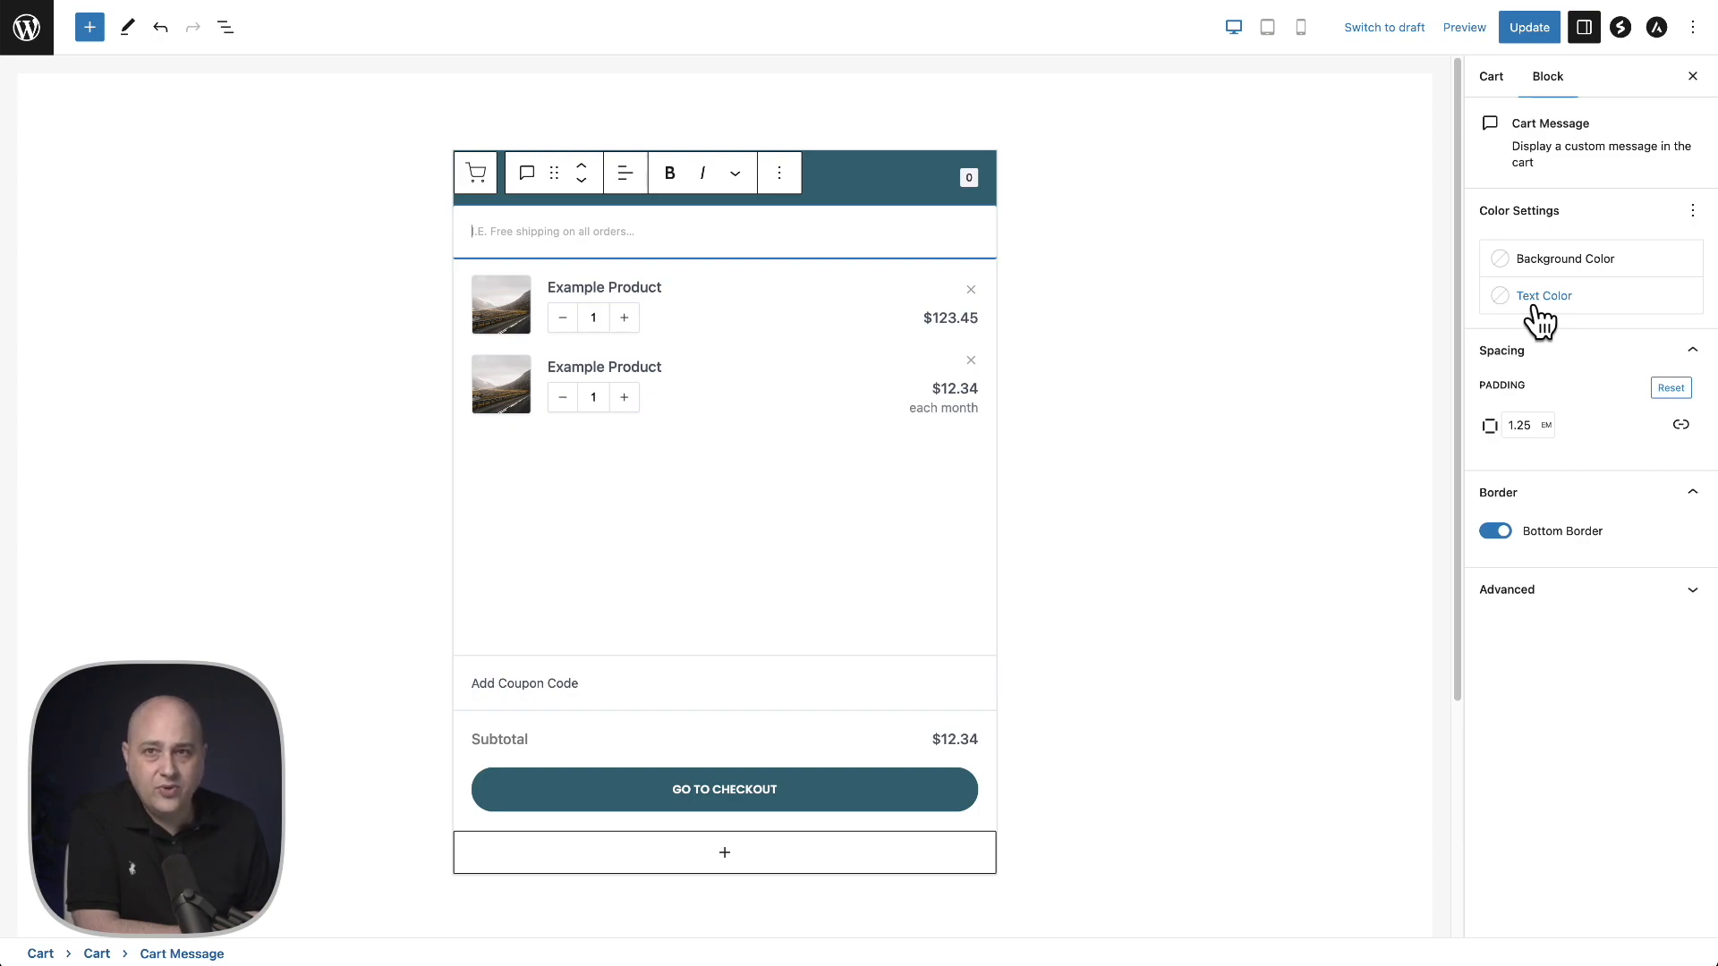
{"action": "left_click", "coordinate": [780, 175]}
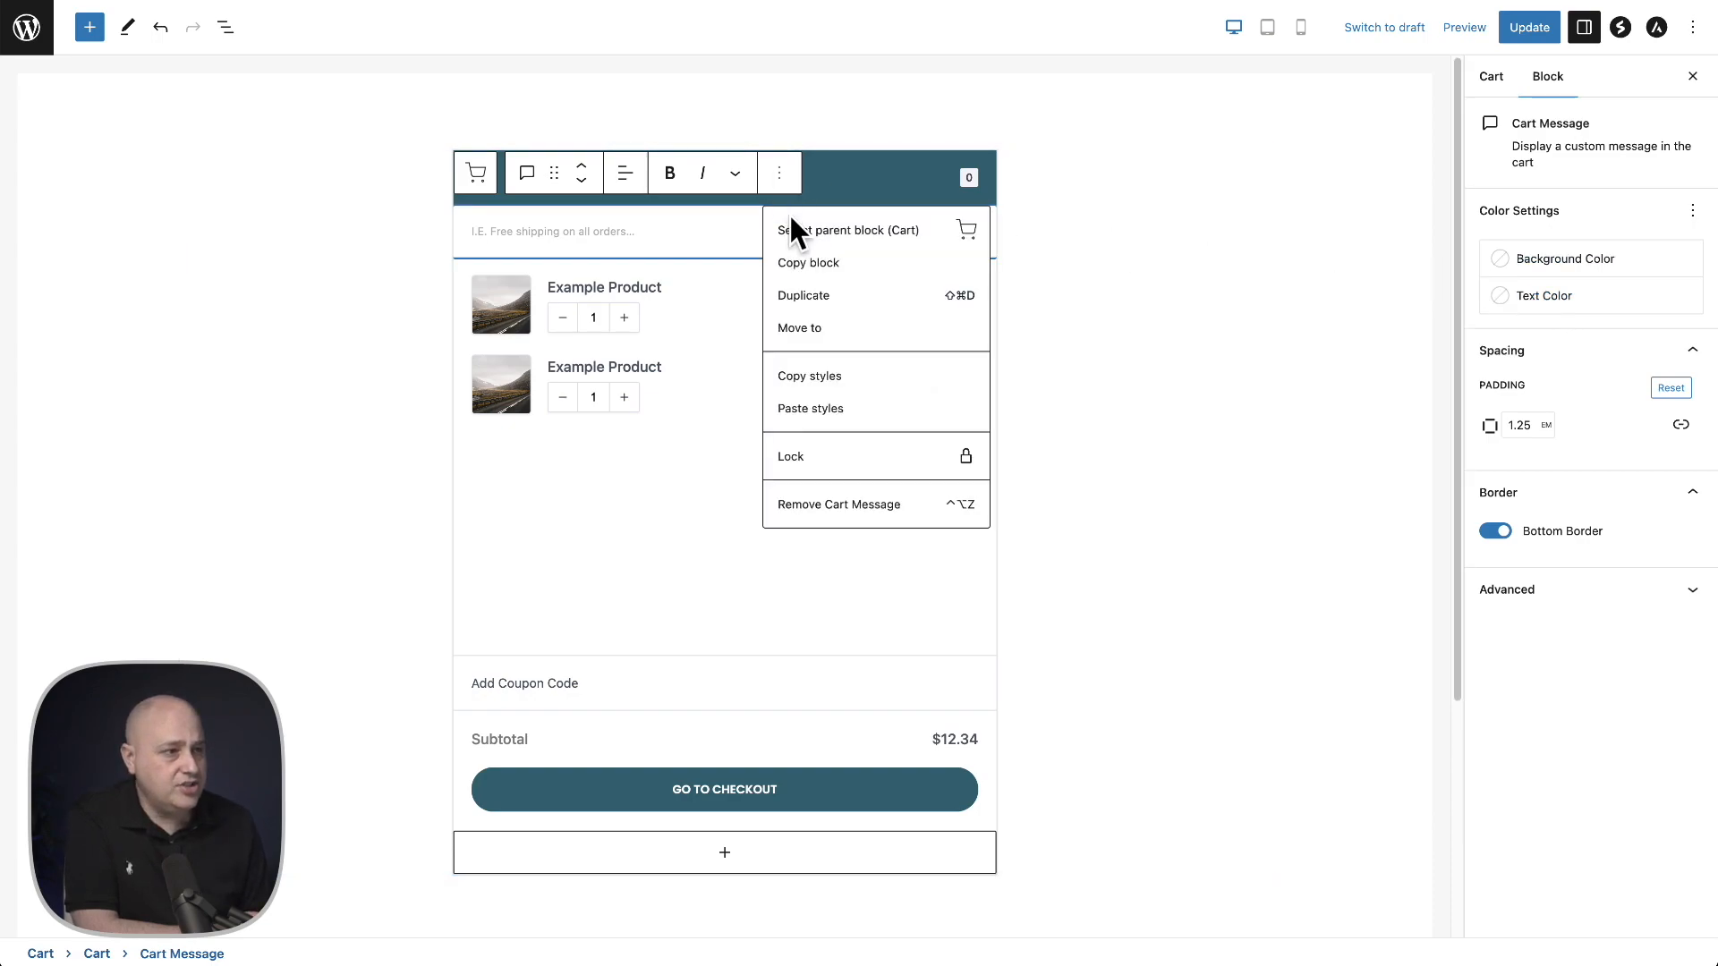
{"action": "left_click", "coordinate": [867, 503]}
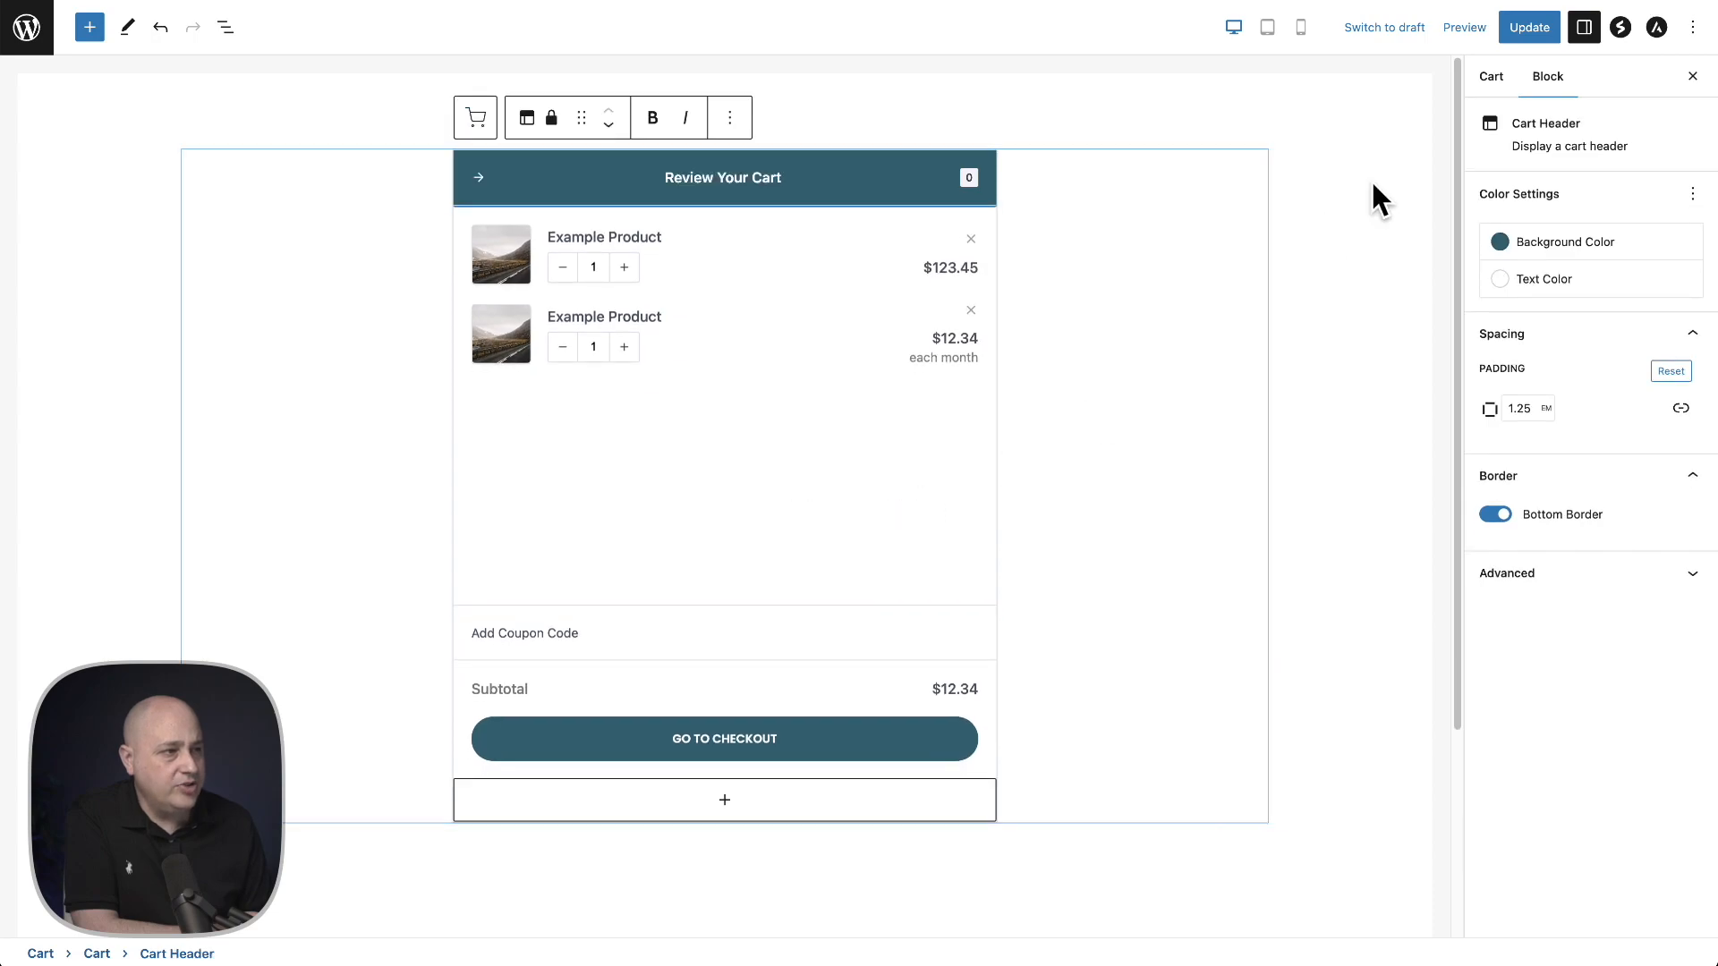
- Save the updated cart and exit the editor back to the dashboard
{"action": "left_click", "coordinate": [1520, 31]}
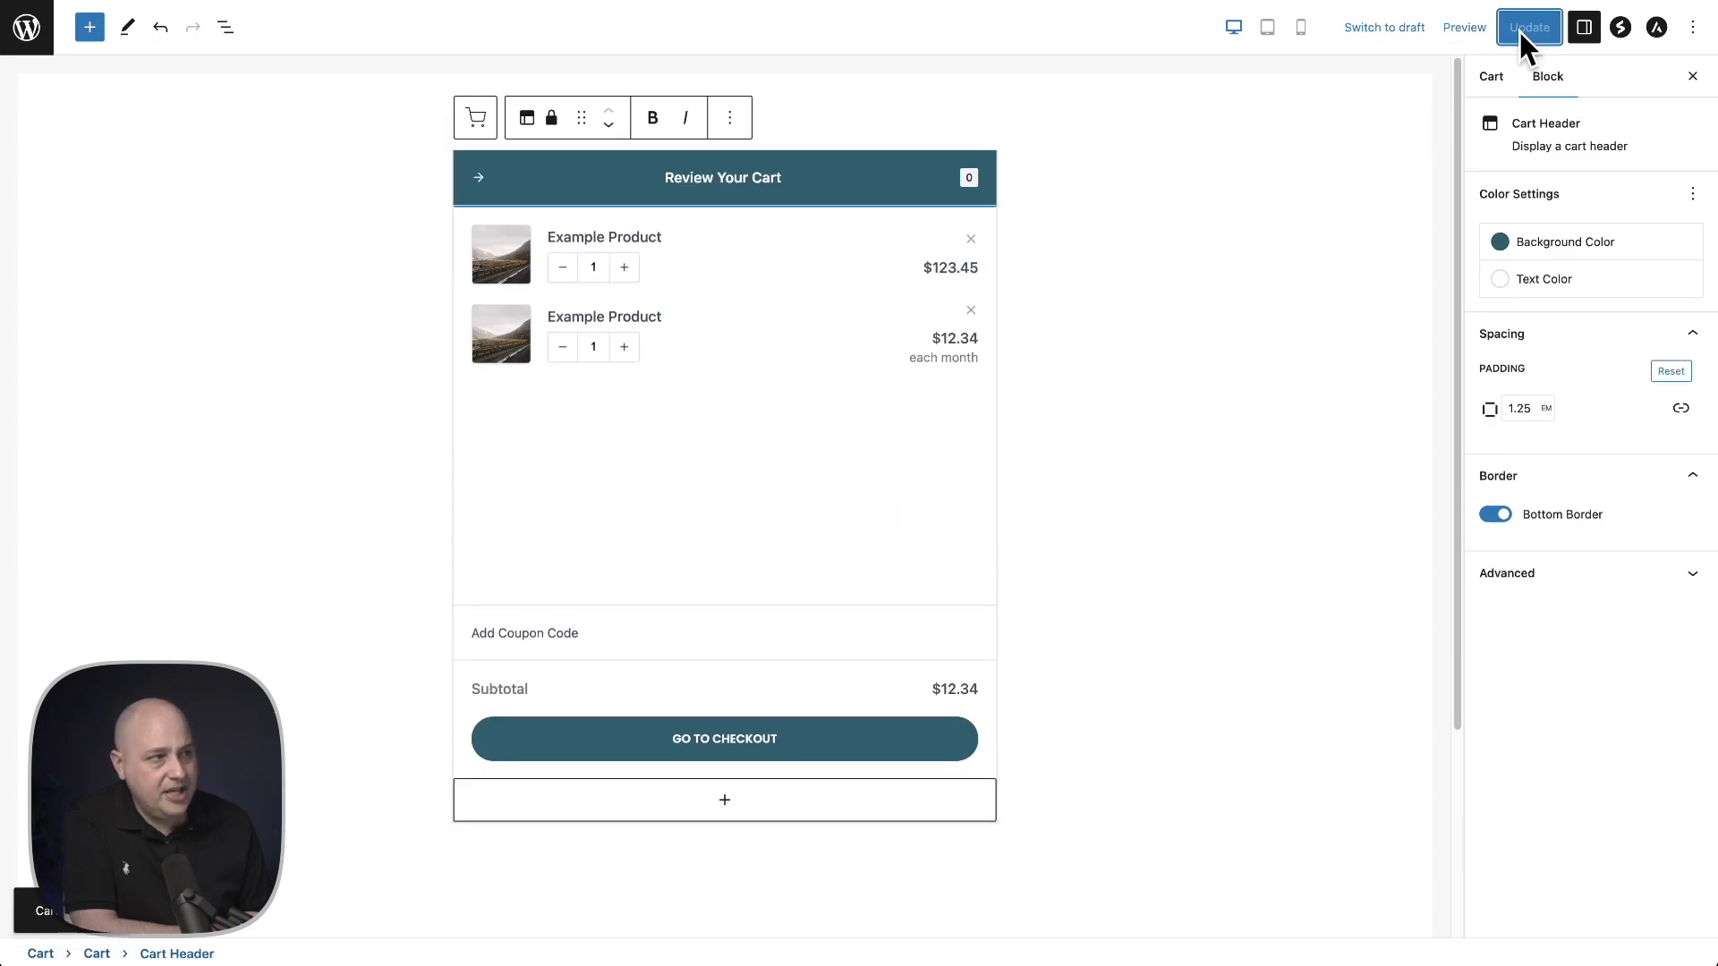
{"action": "left_click", "coordinate": [29, 30]}
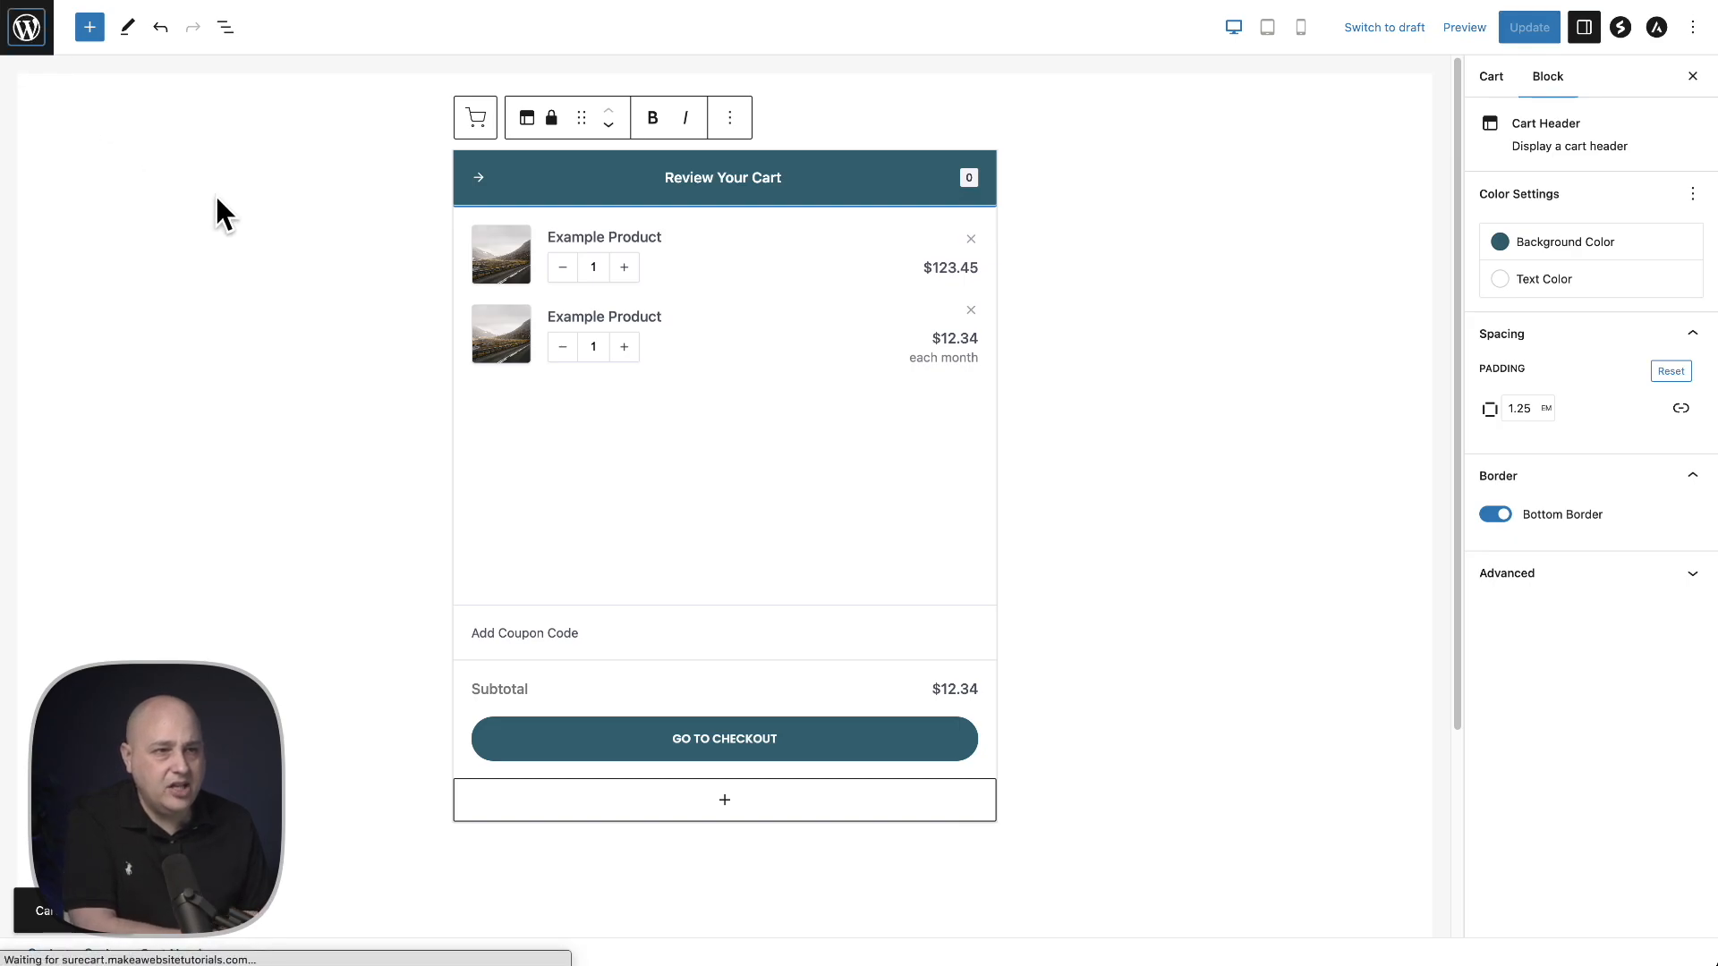